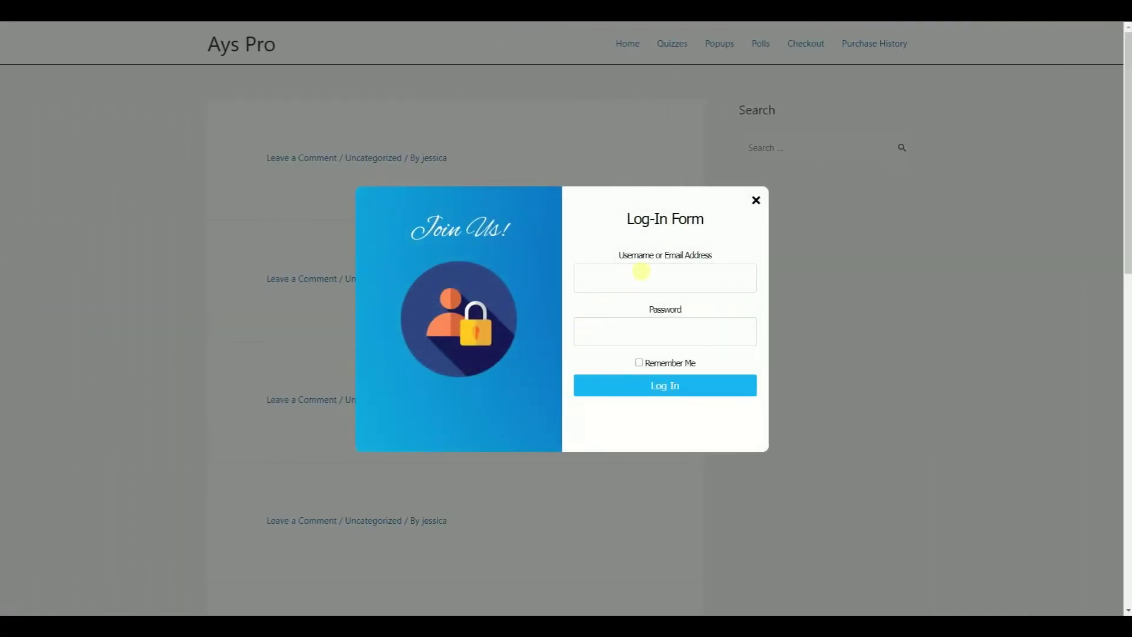
Log in with the autofilled saved username and Remember Me ticked
{"action": "left_click", "coordinate": [641, 271]}
{"action": "left_click", "coordinate": [666, 312]}
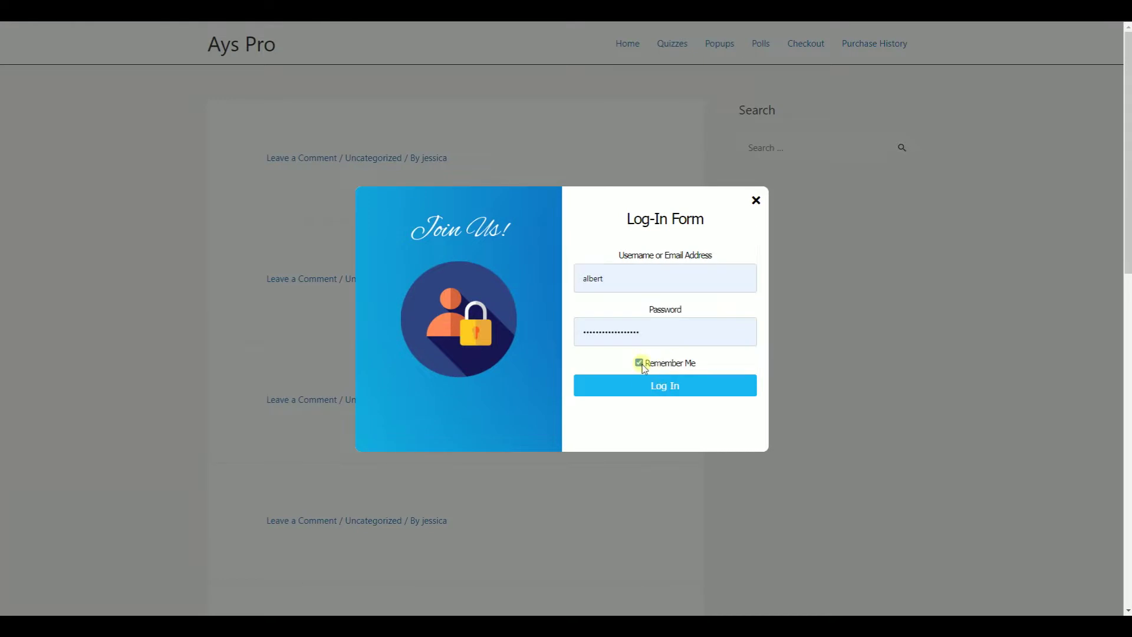
{"action": "left_click", "coordinate": [653, 390]}
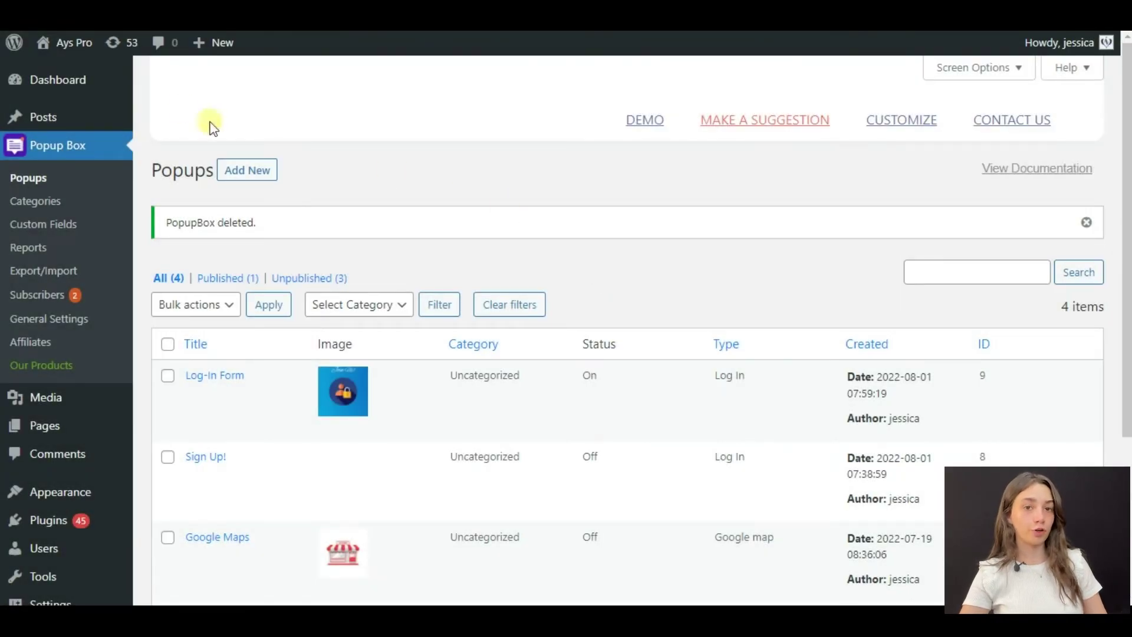
Add a new popup of the Login form type to bring up the templates
{"action": "left_click", "coordinate": [236, 171]}
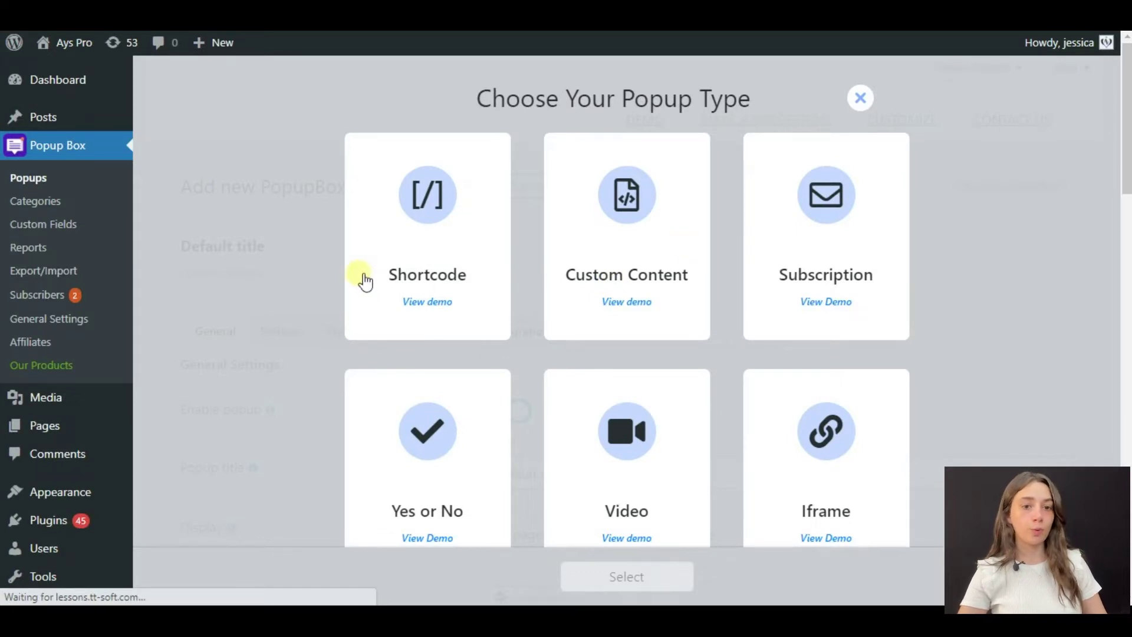
{"action": "scroll", "coordinate": [363, 278], "scroll_direction": "down", "scroll_amount": 3}
{"action": "scroll", "coordinate": [943, 243], "scroll_direction": "down", "scroll_amount": 6}
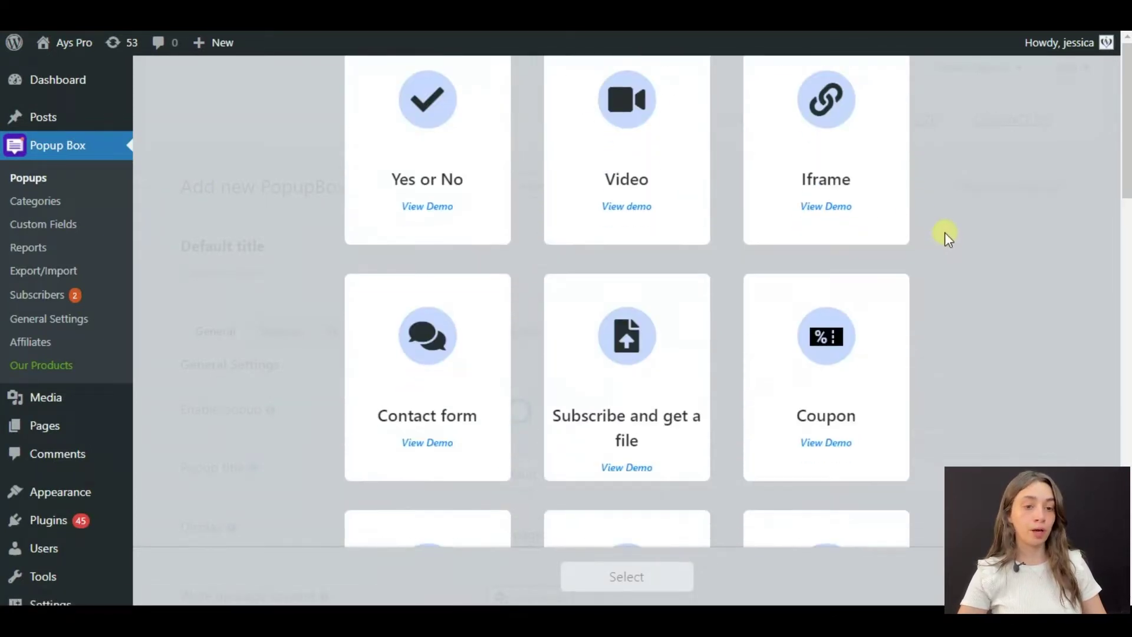
{"action": "scroll", "coordinate": [363, 301], "scroll_direction": "down", "scroll_amount": 4}
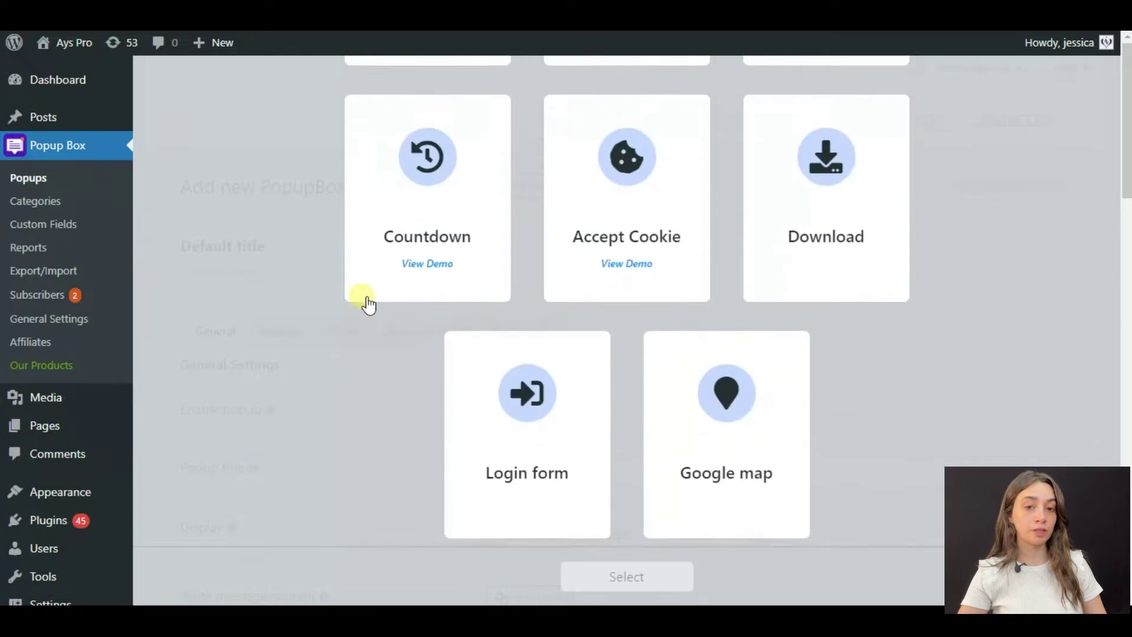
{"action": "left_click", "coordinate": [574, 427]}
{"action": "left_click", "coordinate": [658, 575]}
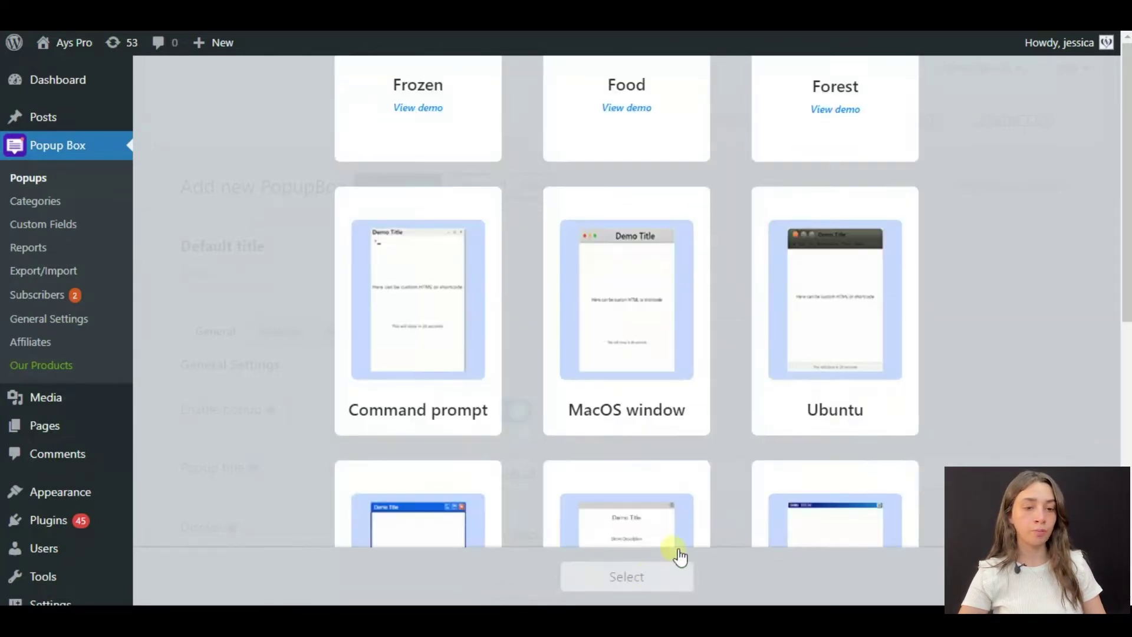
{"action": "scroll", "coordinate": [698, 387], "scroll_direction": "up", "scroll_amount": 7}
Apply the Frozen template to the new Login form popup
{"action": "scroll", "coordinate": [707, 398], "scroll_direction": "up", "scroll_amount": 4}
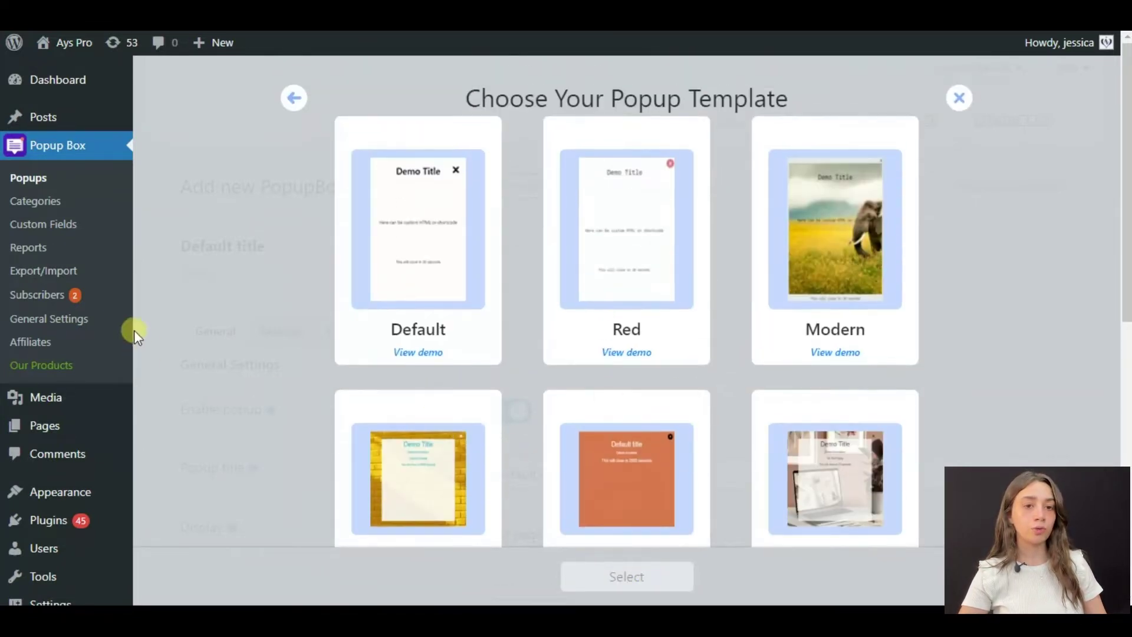
{"action": "scroll", "coordinate": [806, 237], "scroll_direction": "down", "scroll_amount": 3}
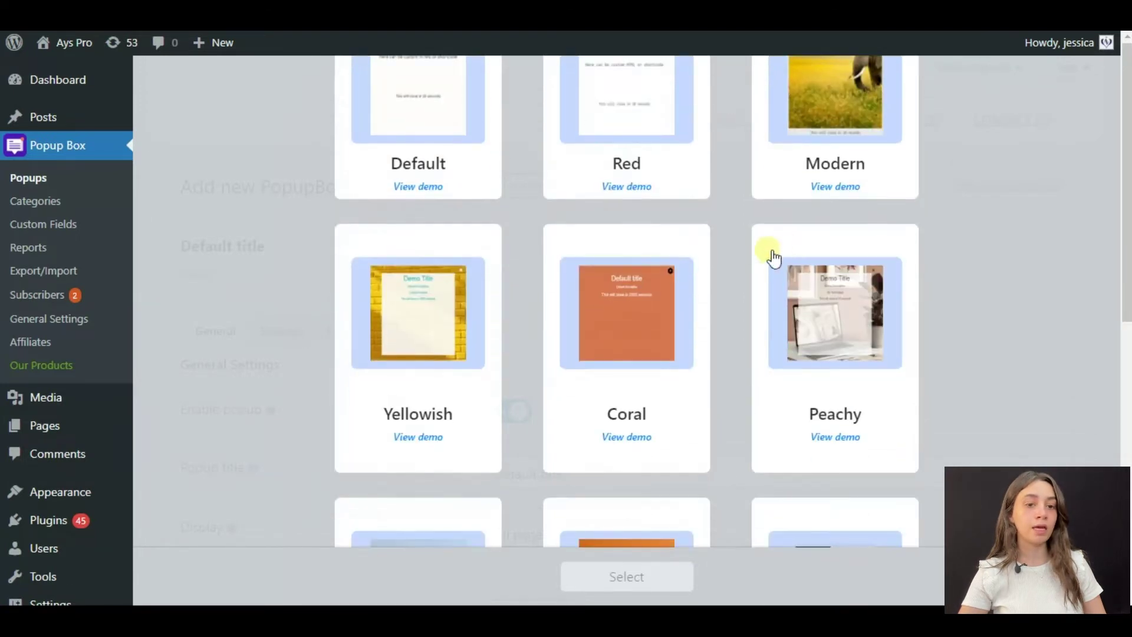
{"action": "scroll", "coordinate": [940, 298], "scroll_direction": "down", "scroll_amount": 2}
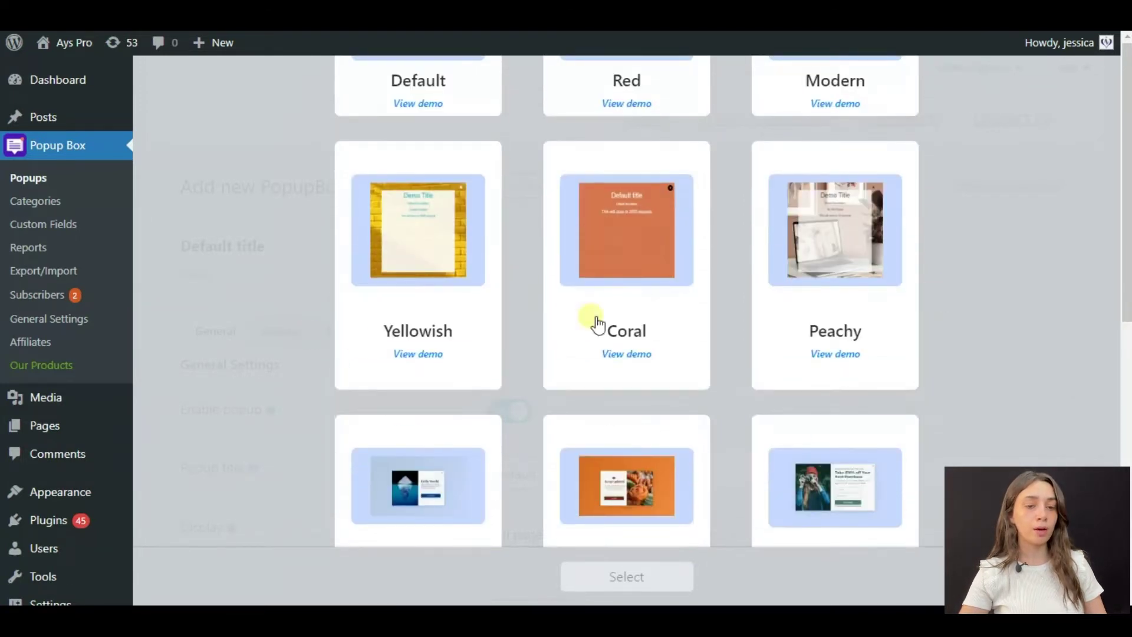
{"action": "scroll", "coordinate": [548, 438], "scroll_direction": "down", "scroll_amount": 4}
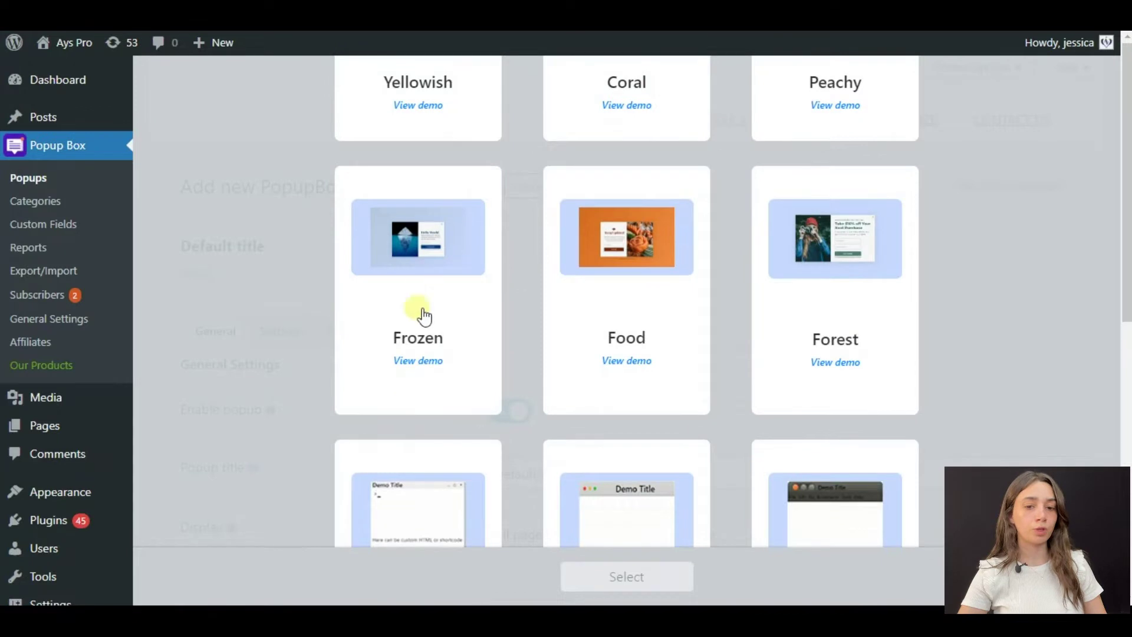
{"action": "left_click", "coordinate": [430, 247]}
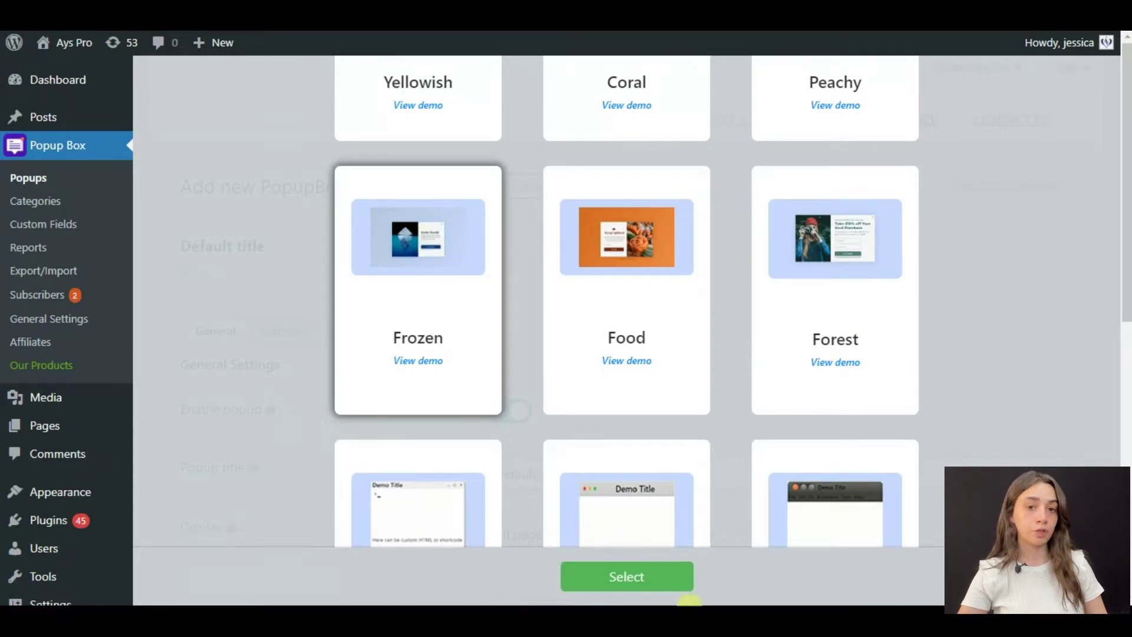
{"action": "left_click", "coordinate": [663, 576]}
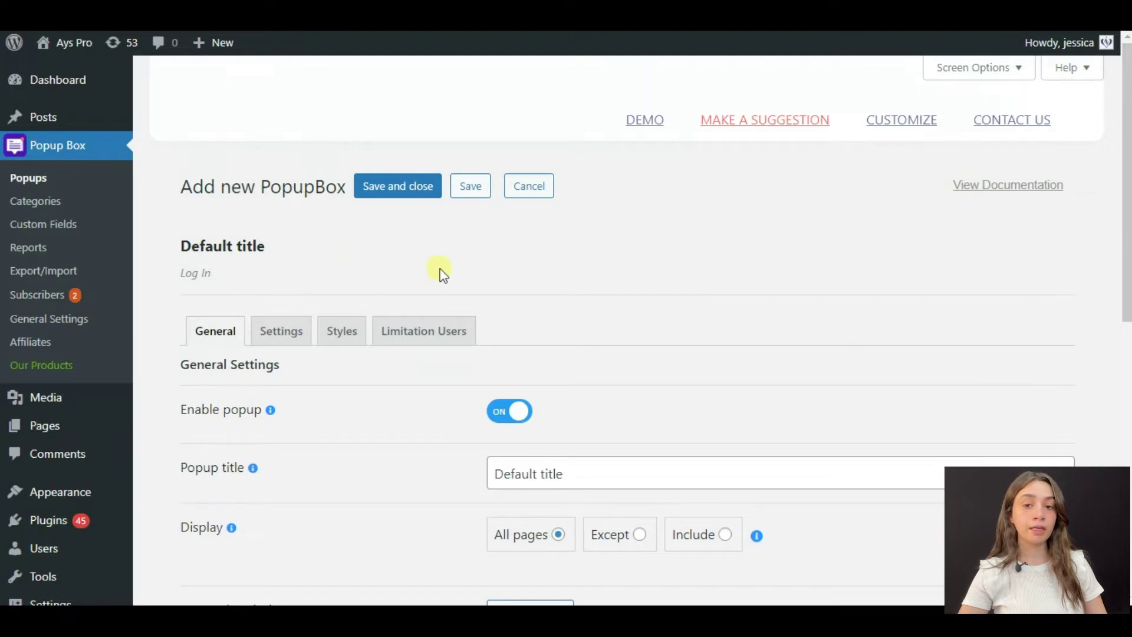
Replace the popup title 'Default title' with 'Login Form'
{"action": "scroll", "coordinate": [348, 399], "scroll_direction": "down", "scroll_amount": 3}
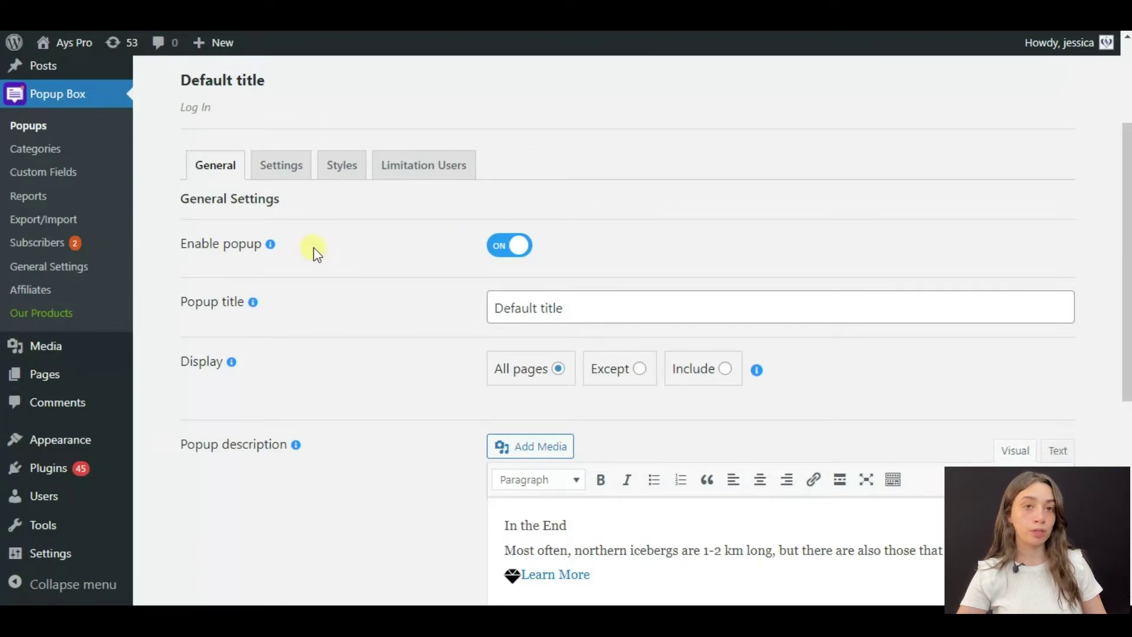
{"action": "scroll", "coordinate": [319, 254], "scroll_direction": "down", "scroll_amount": 1}
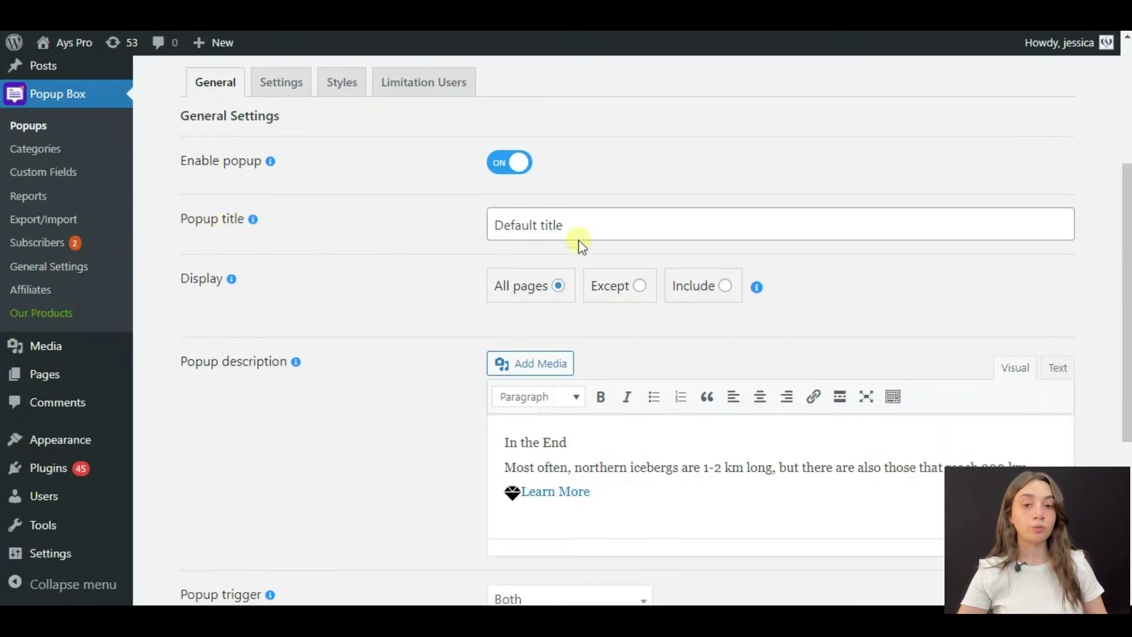
{"action": "left_click", "coordinate": [614, 234]}
{"action": "left_click_drag", "start_coordinate": [577, 225], "coordinate": [467, 223]}
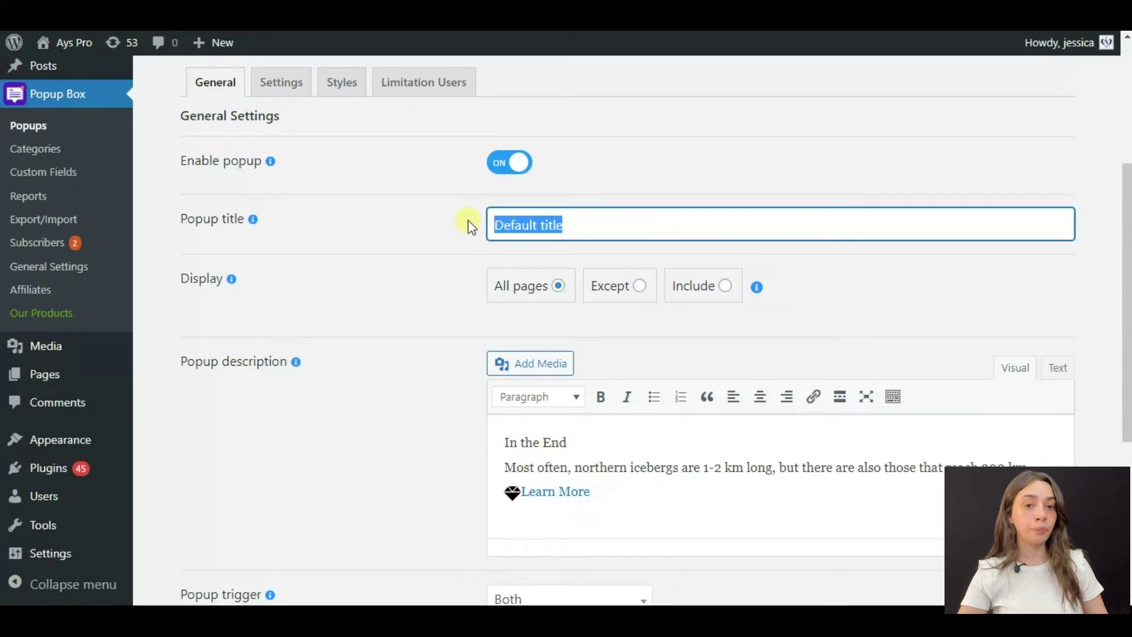
{"action": "key", "text": "BackSpace"}
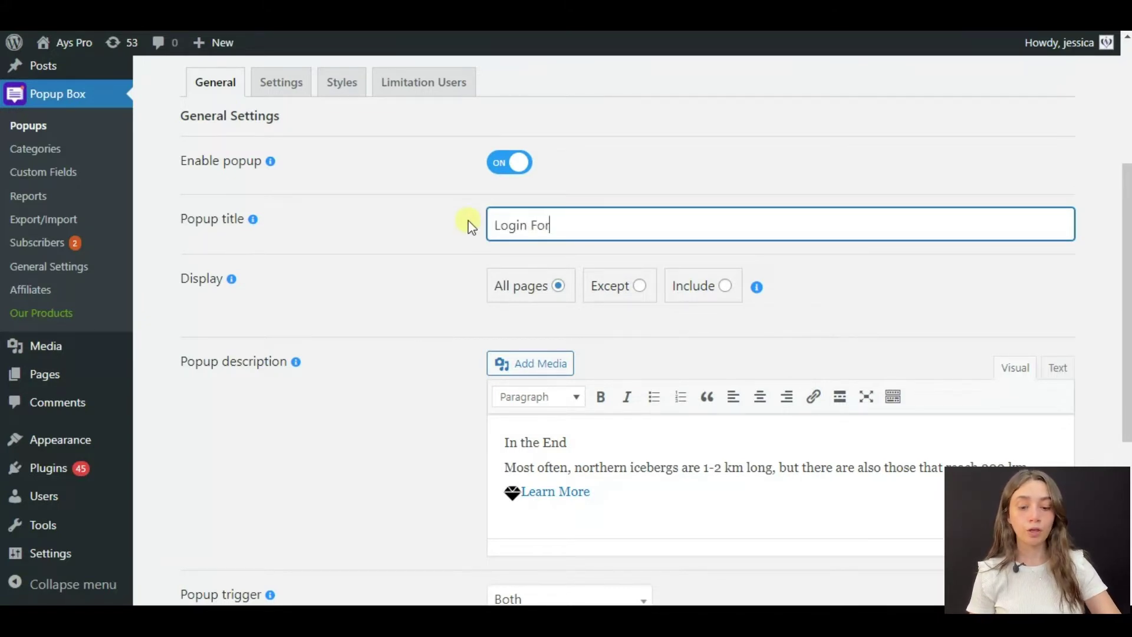
{"action": "scroll", "coordinate": [349, 291], "scroll_direction": "down", "scroll_amount": 3}
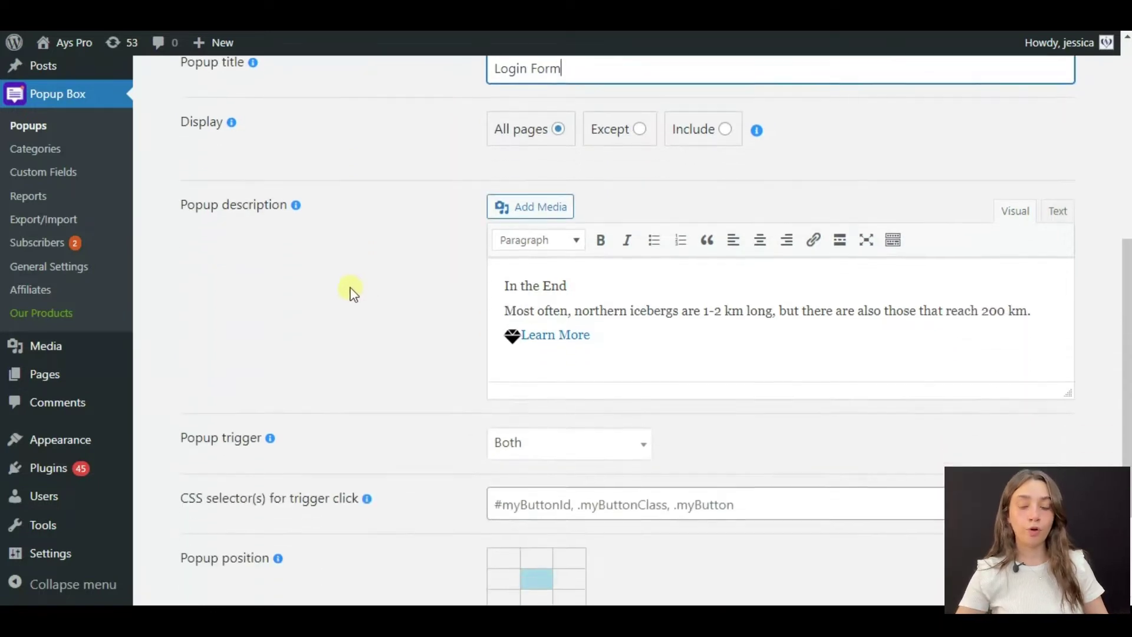
{"action": "scroll", "coordinate": [292, 159], "scroll_direction": "up", "scroll_amount": 1}
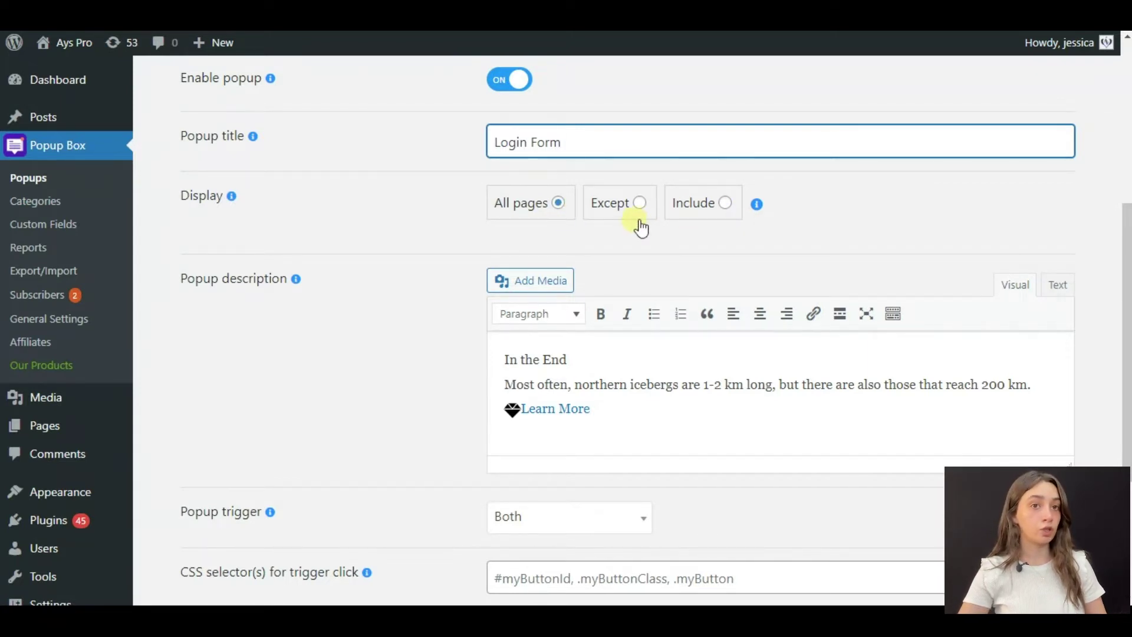
Keep Display on All pages after checking Include, and replace the iceberg description with 'Login Form'
{"action": "left_click", "coordinate": [710, 214]}
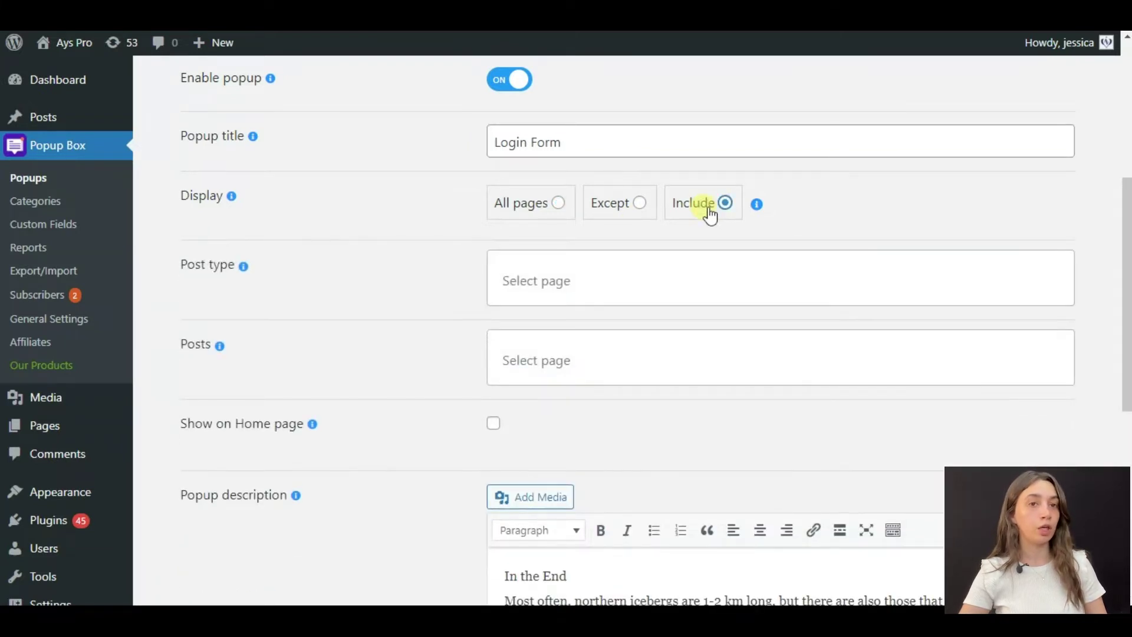
{"action": "left_click", "coordinate": [557, 204]}
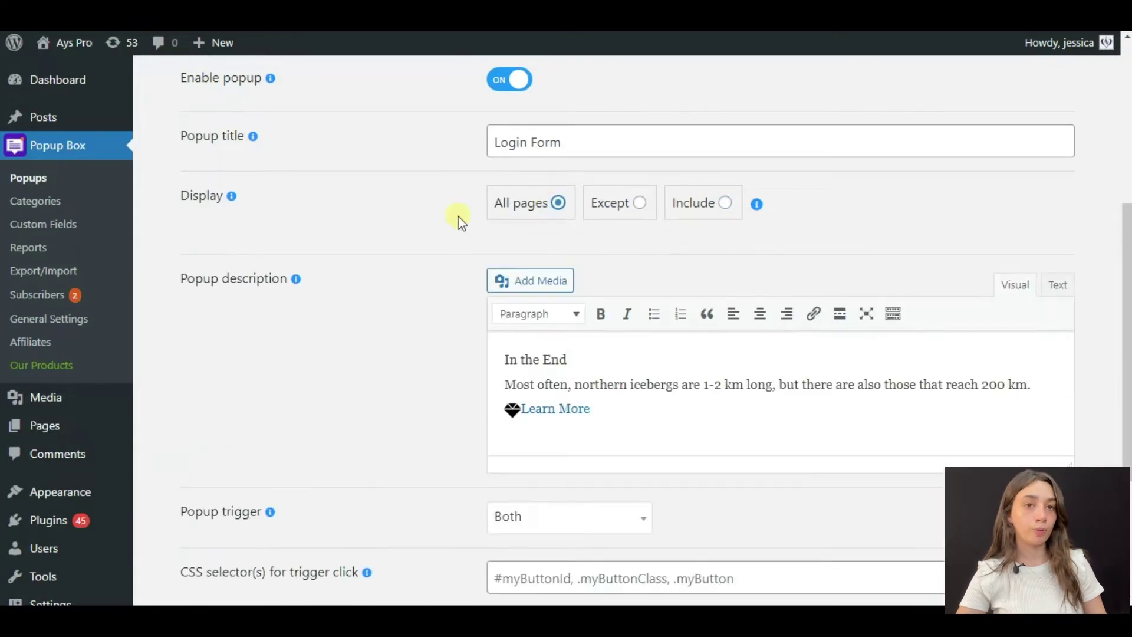
{"action": "scroll", "coordinate": [306, 188], "scroll_direction": "down", "scroll_amount": 1}
{"action": "left_click_drag", "start_coordinate": [617, 326], "coordinate": [468, 274]}
{"action": "key", "text": "BackSpace"}
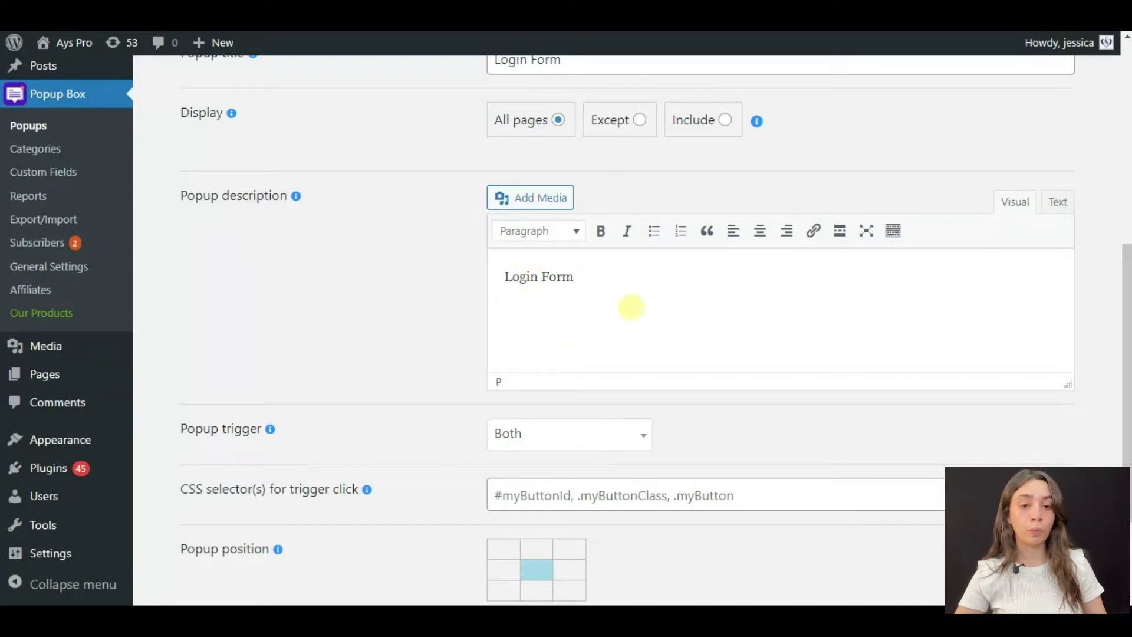
Change the popup trigger from Both to showing on page load
{"action": "scroll", "coordinate": [630, 307], "scroll_direction": "down", "scroll_amount": 2}
{"action": "scroll", "coordinate": [322, 324], "scroll_direction": "down", "scroll_amount": 1}
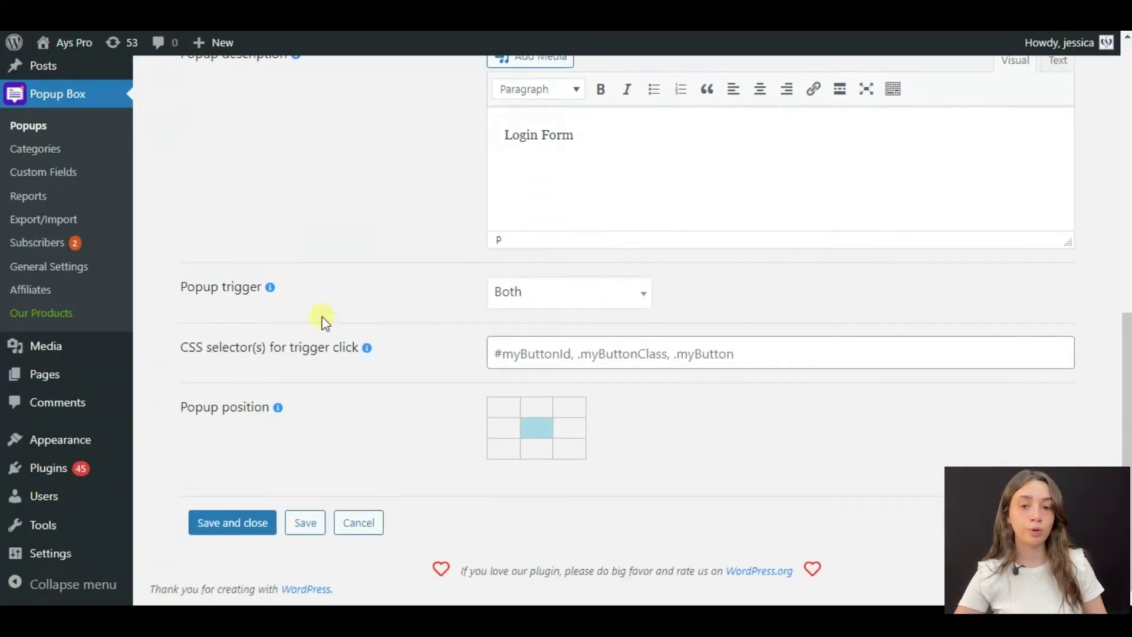
{"action": "mouse_move", "coordinate": [271, 287]}
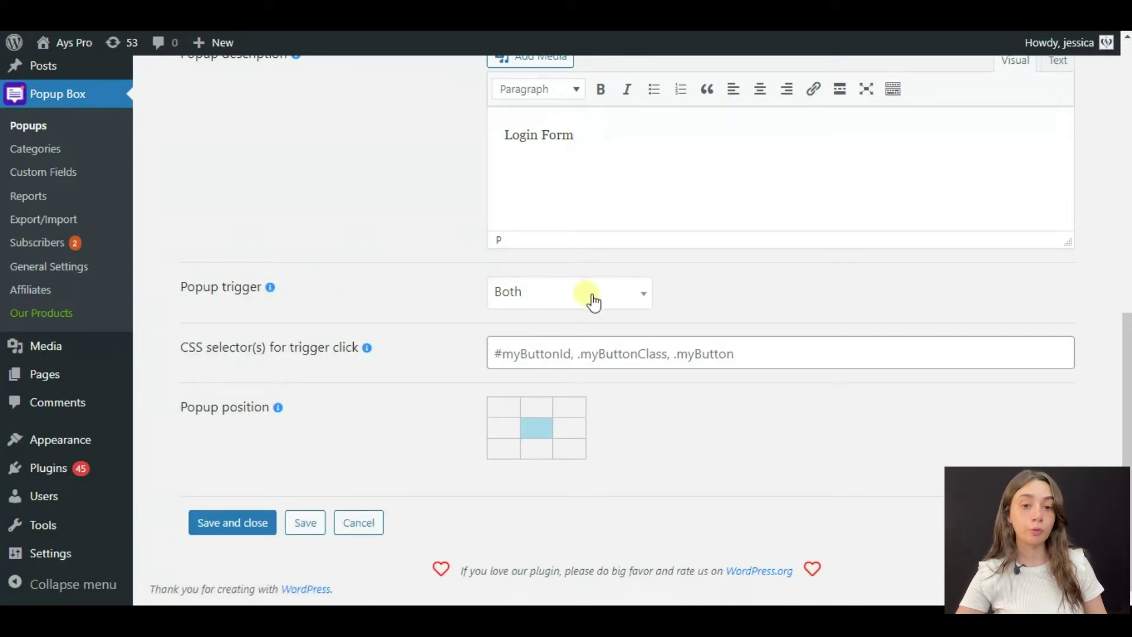
{"action": "left_click", "coordinate": [594, 302]}
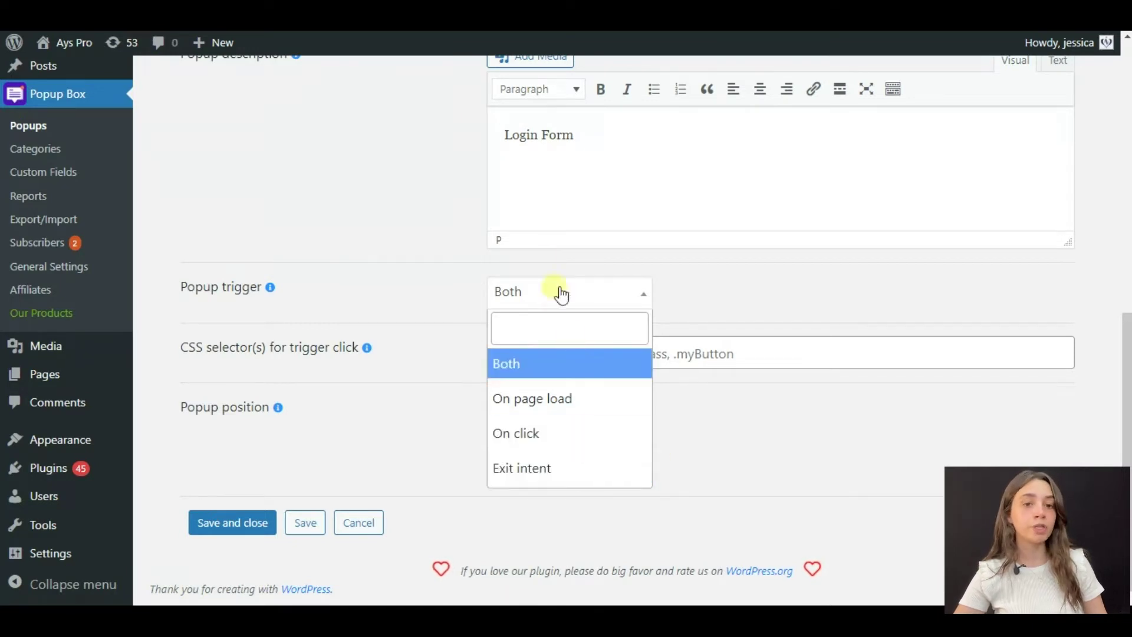
{"action": "left_click", "coordinate": [532, 378]}
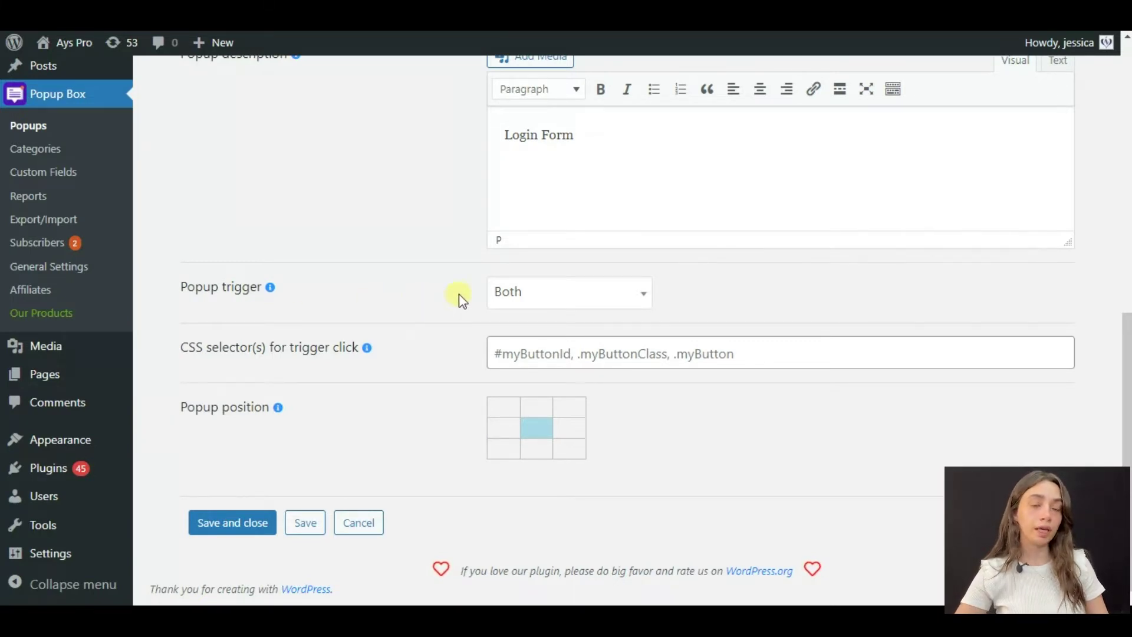
{"action": "left_click", "coordinate": [602, 300]}
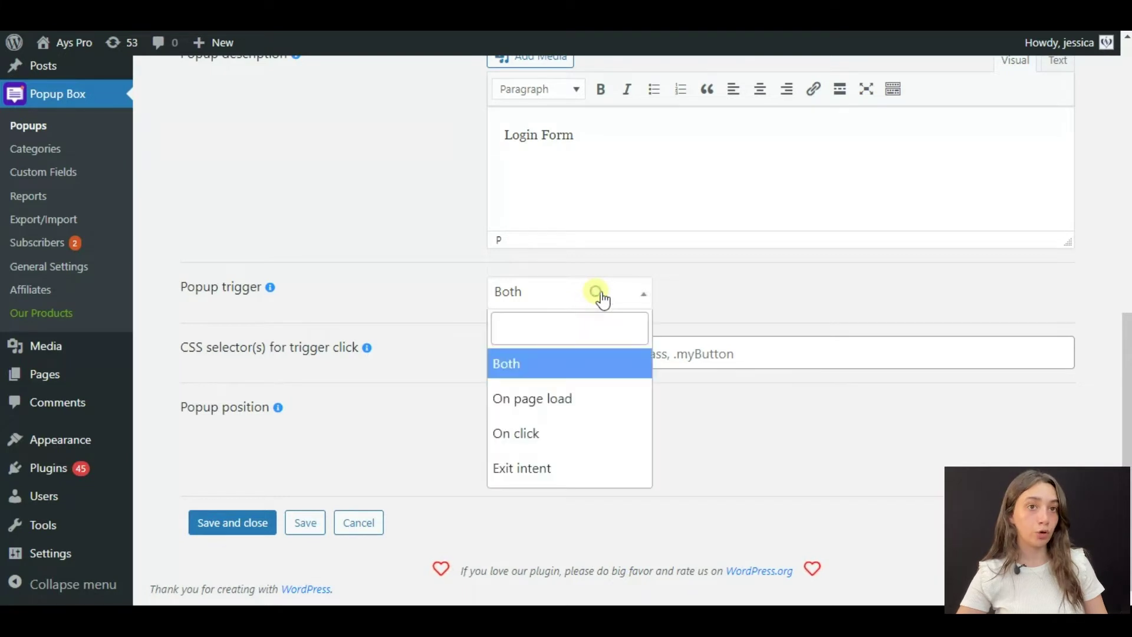
{"action": "left_click", "coordinate": [537, 399]}
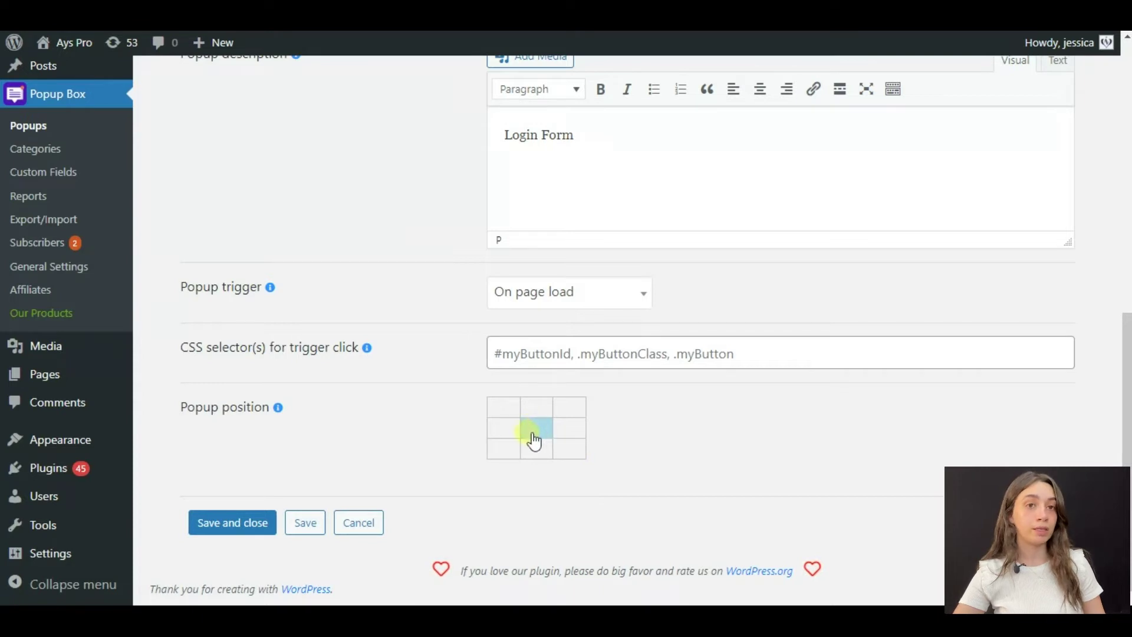
Save the General settings and move on to the Settings tab
{"action": "left_click", "coordinate": [305, 523]}
{"action": "scroll", "coordinate": [476, 447], "scroll_direction": "up", "scroll_amount": 5}
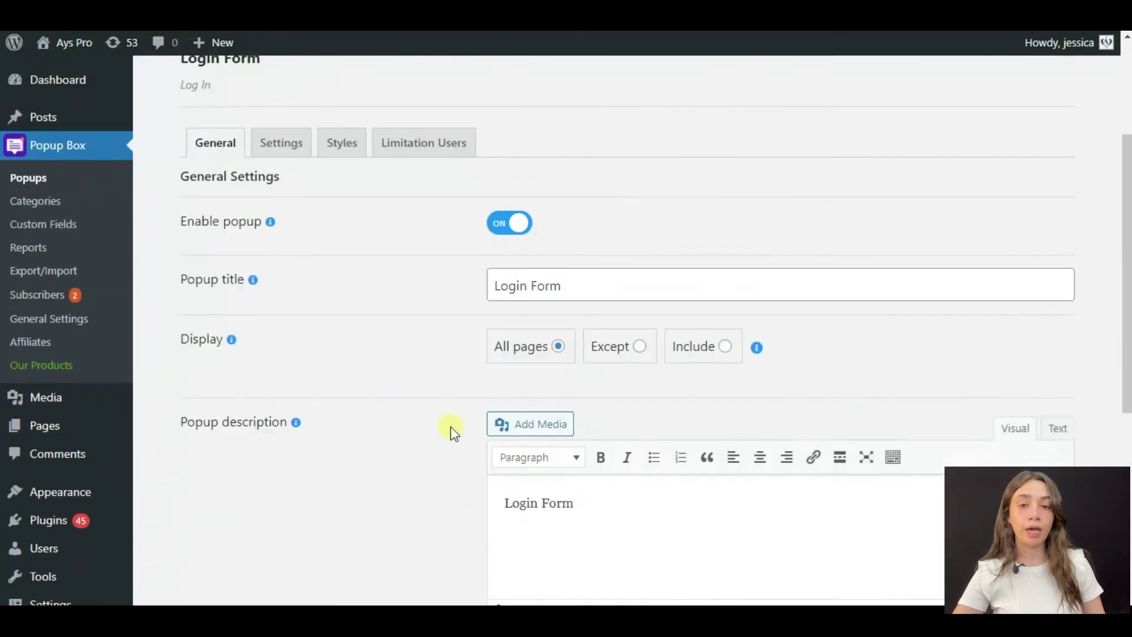
{"action": "left_click", "coordinate": [265, 341]}
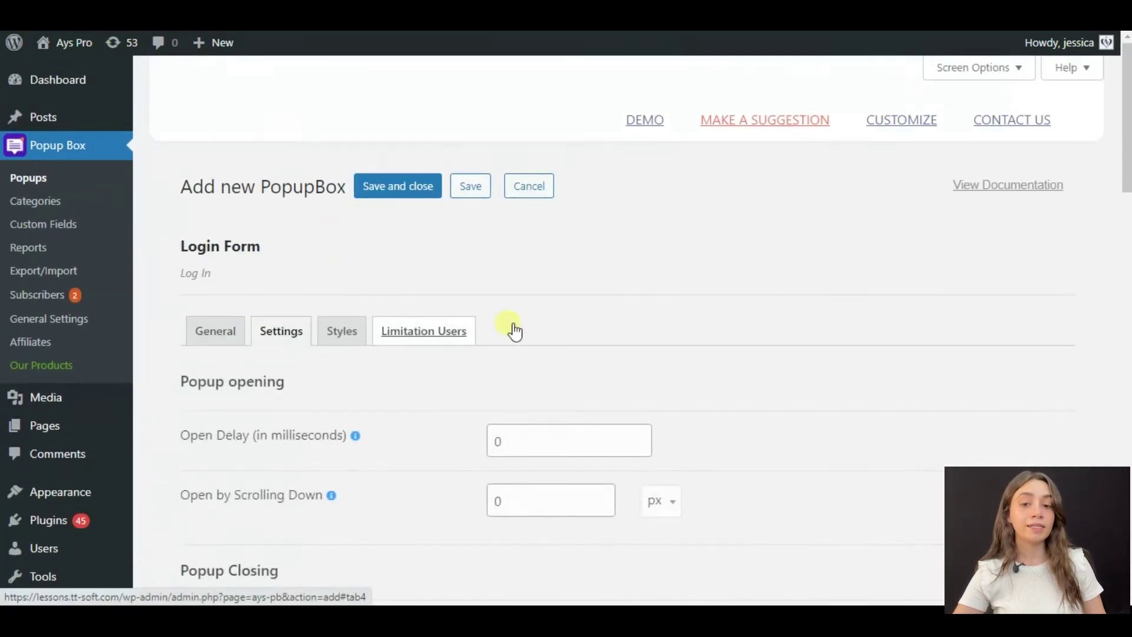
Delete the 20-second value from the Autoclose Delay field
{"action": "scroll", "coordinate": [507, 329], "scroll_direction": "down", "scroll_amount": 3}
{"action": "scroll", "coordinate": [442, 273], "scroll_direction": "down", "scroll_amount": 3}
{"action": "scroll", "coordinate": [443, 270], "scroll_direction": "up", "scroll_amount": 3}
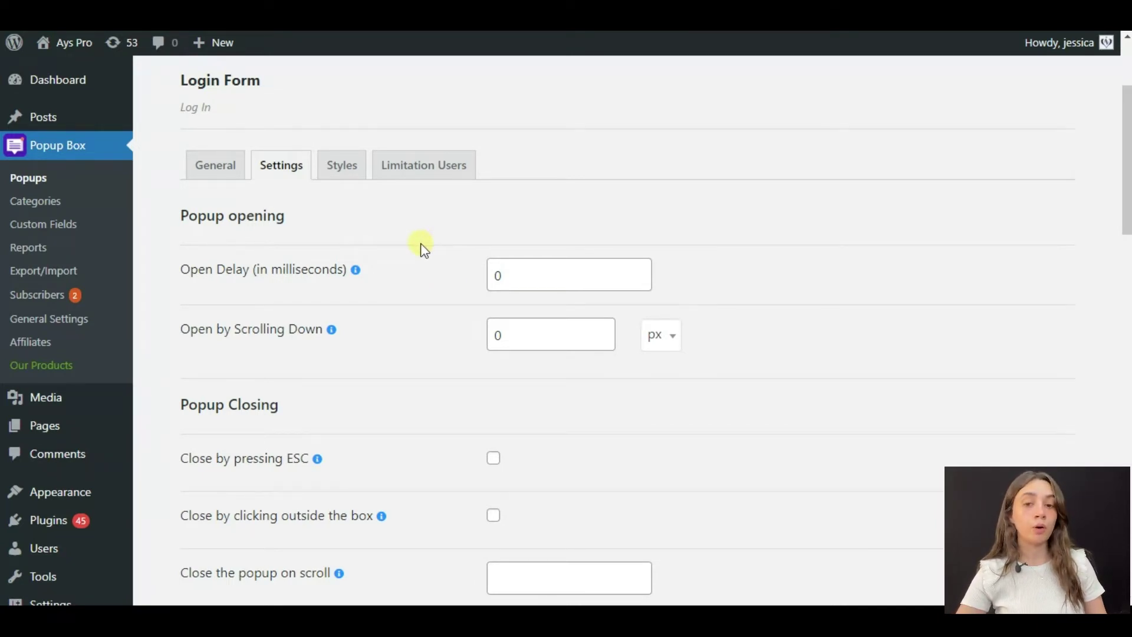
{"action": "scroll", "coordinate": [423, 248], "scroll_direction": "down", "scroll_amount": 2}
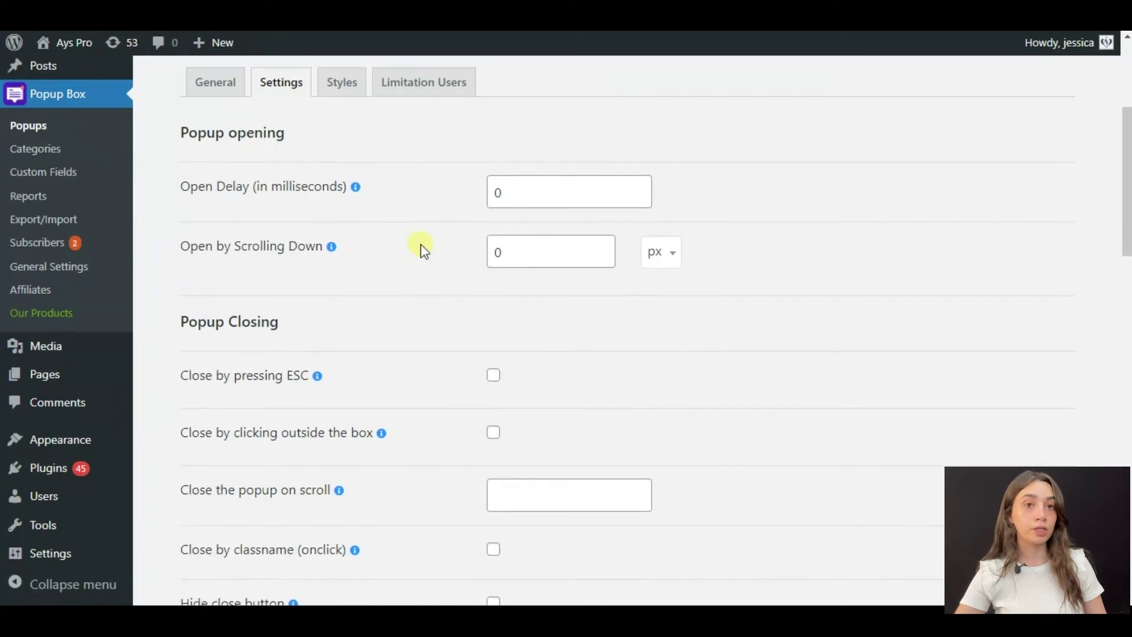
{"action": "scroll", "coordinate": [413, 249], "scroll_direction": "down", "scroll_amount": 2}
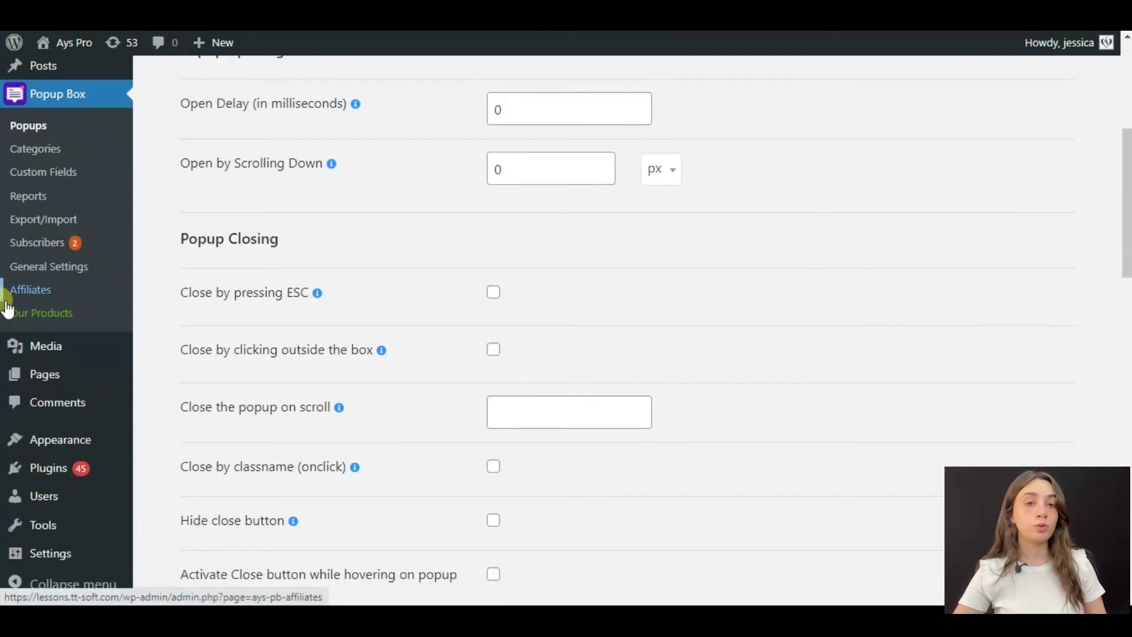
{"action": "scroll", "coordinate": [341, 273], "scroll_direction": "down", "scroll_amount": 4}
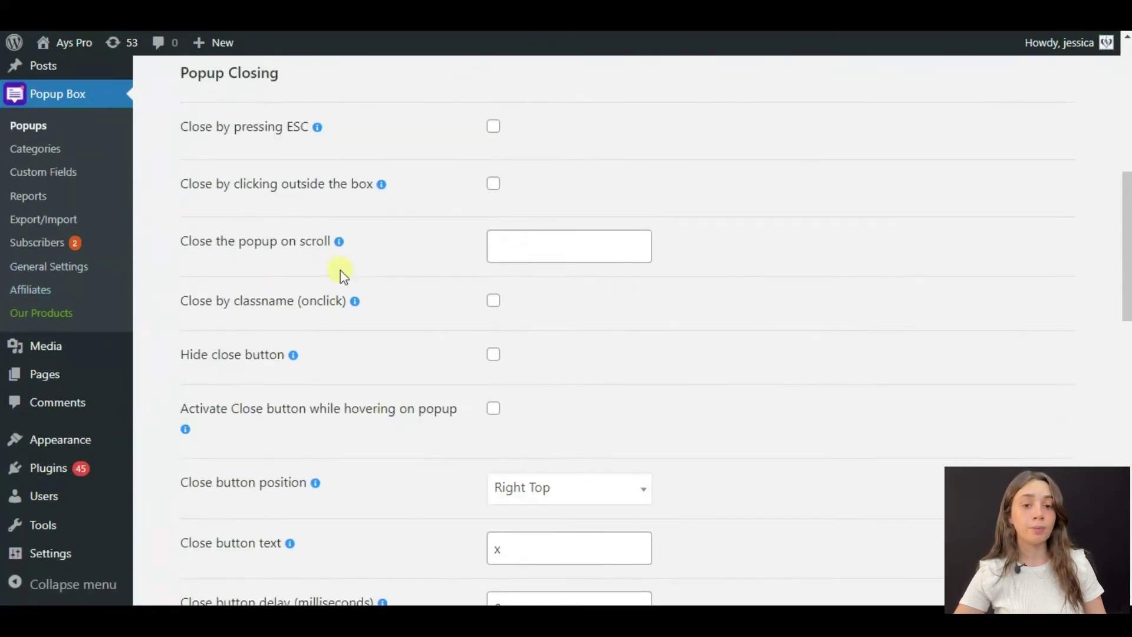
{"action": "scroll", "coordinate": [345, 273], "scroll_direction": "down", "scroll_amount": 10}
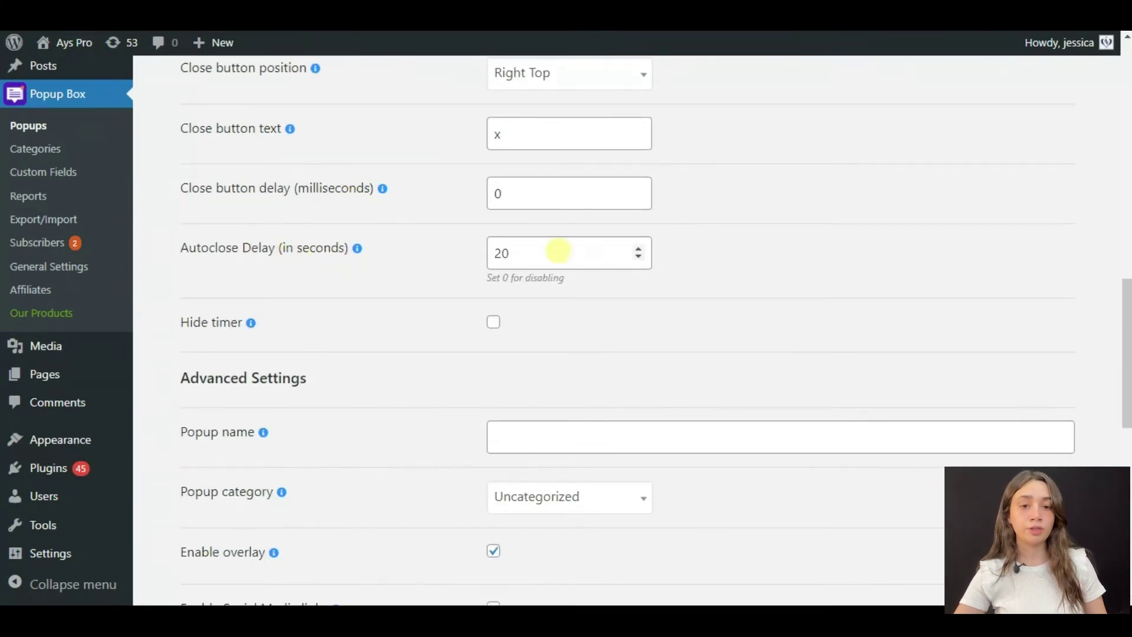
{"action": "left_click_drag", "start_coordinate": [538, 252], "coordinate": [476, 255]}
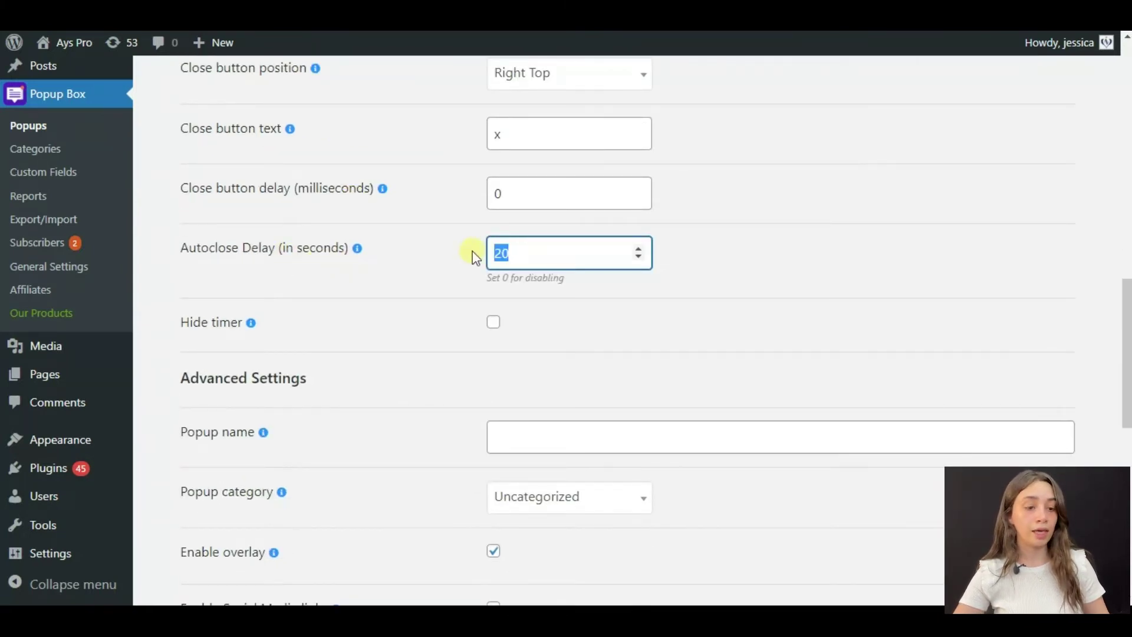
{"action": "key", "text": "BackSpace"}
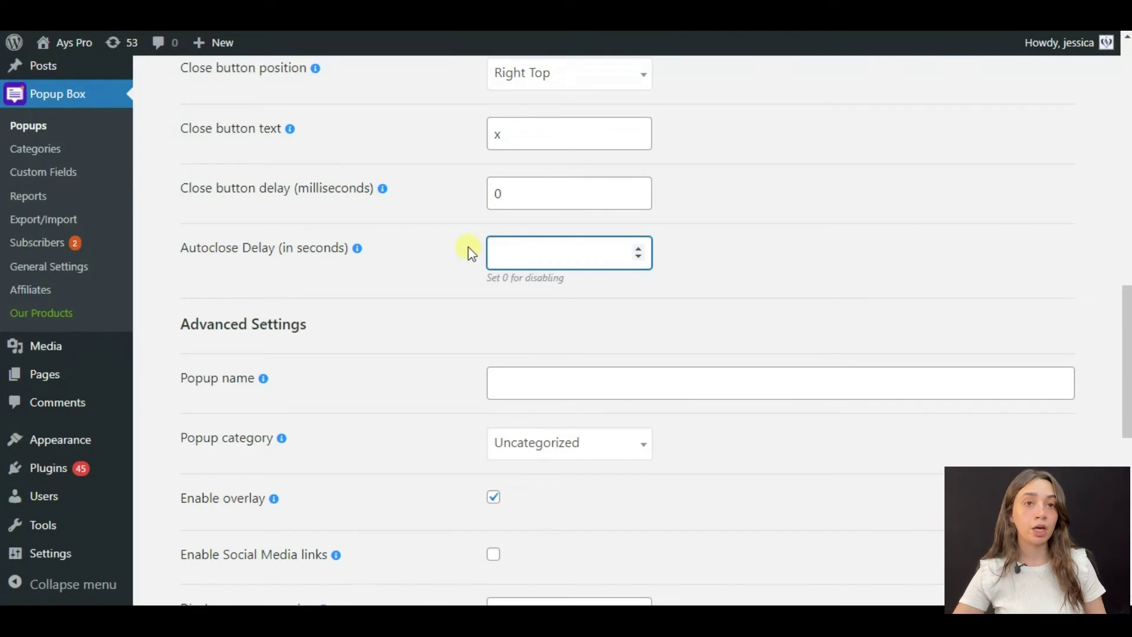
{"action": "scroll", "coordinate": [452, 260], "scroll_direction": "up", "scroll_amount": 2}
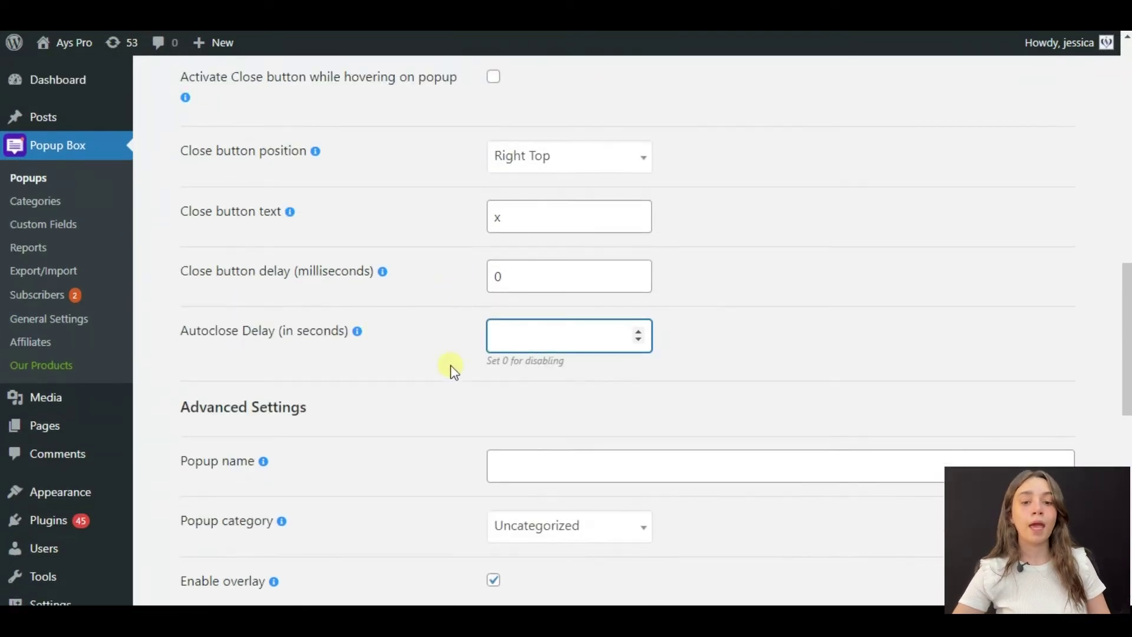
{"action": "scroll", "coordinate": [447, 378], "scroll_direction": "down", "scroll_amount": 5}
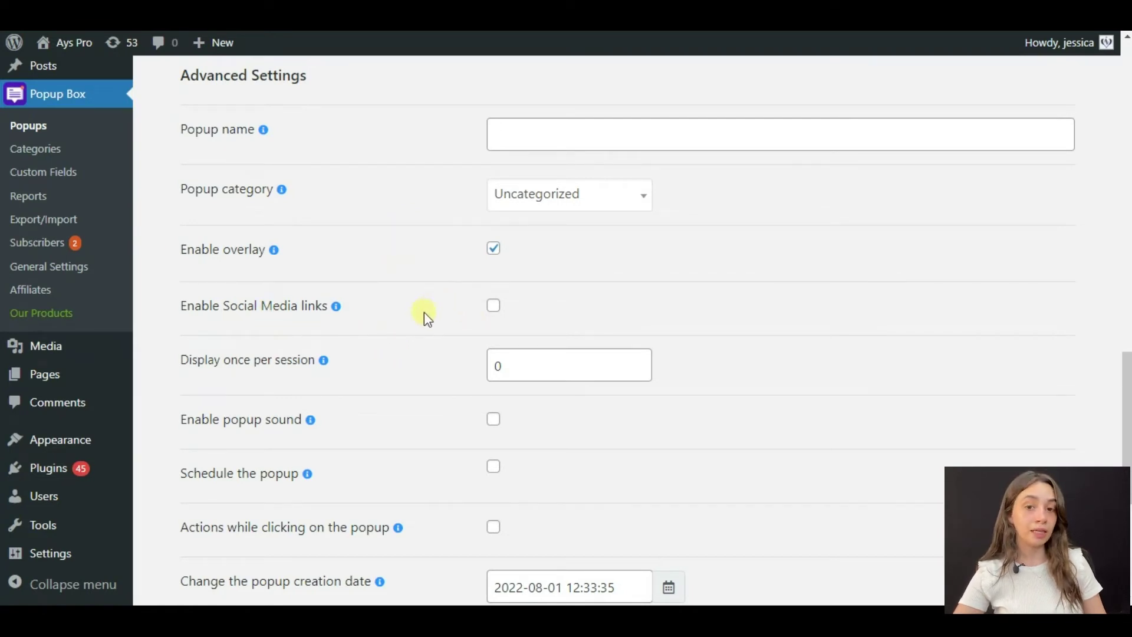
Scroll through the Advanced Settings to review them
{"action": "scroll", "coordinate": [392, 384], "scroll_direction": "down", "scroll_amount": 1}
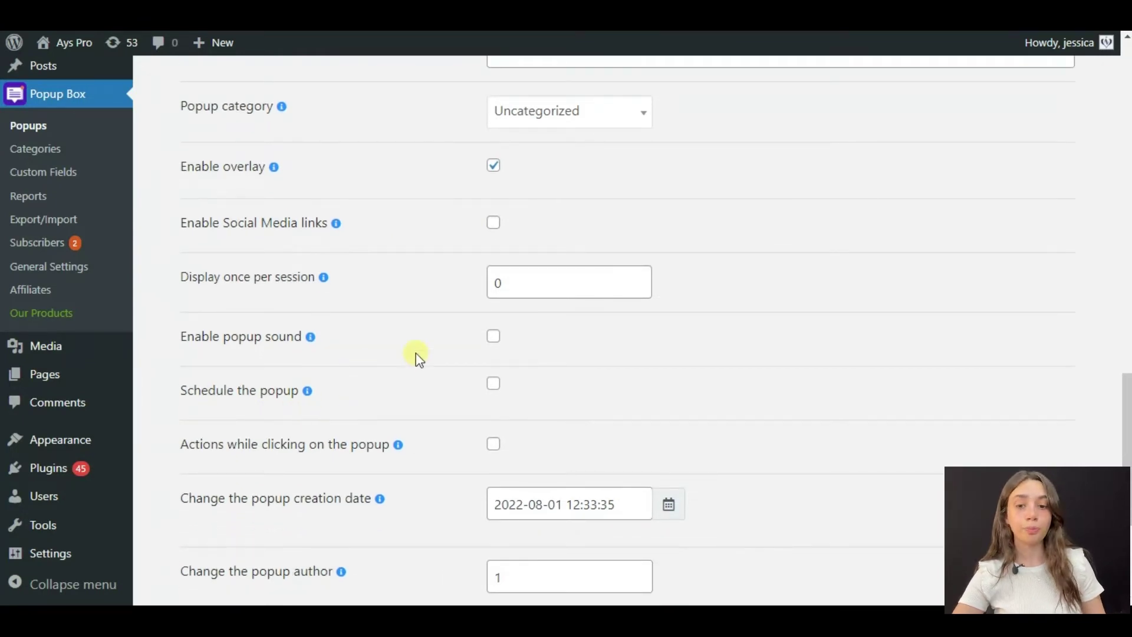
{"action": "scroll", "coordinate": [420, 379], "scroll_direction": "down", "scroll_amount": 2}
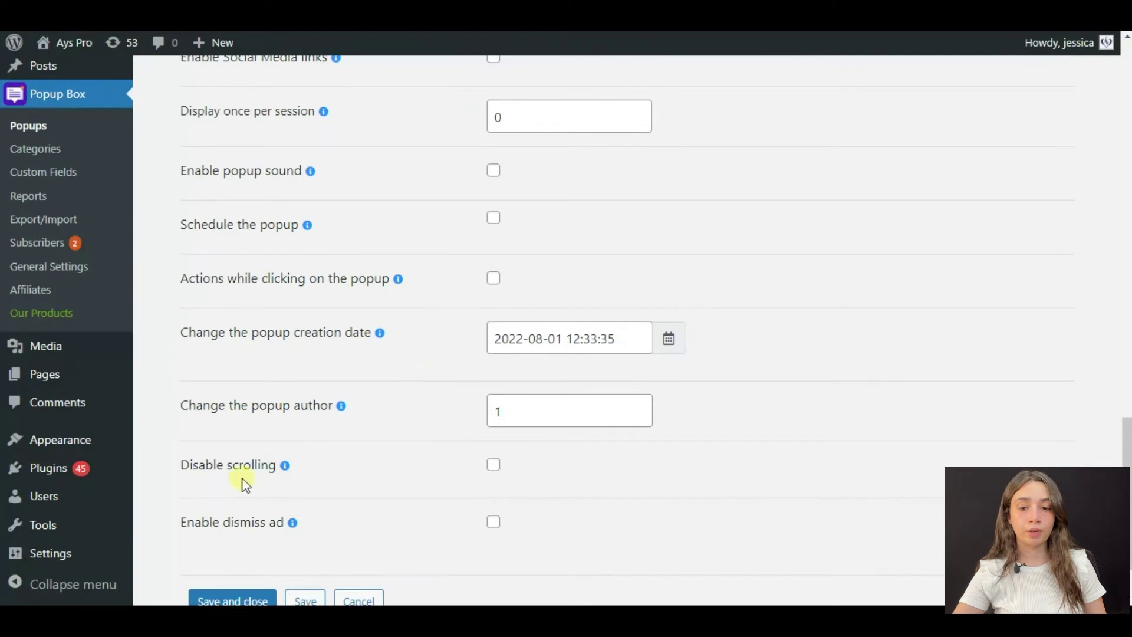
{"action": "mouse_move", "coordinate": [286, 475]}
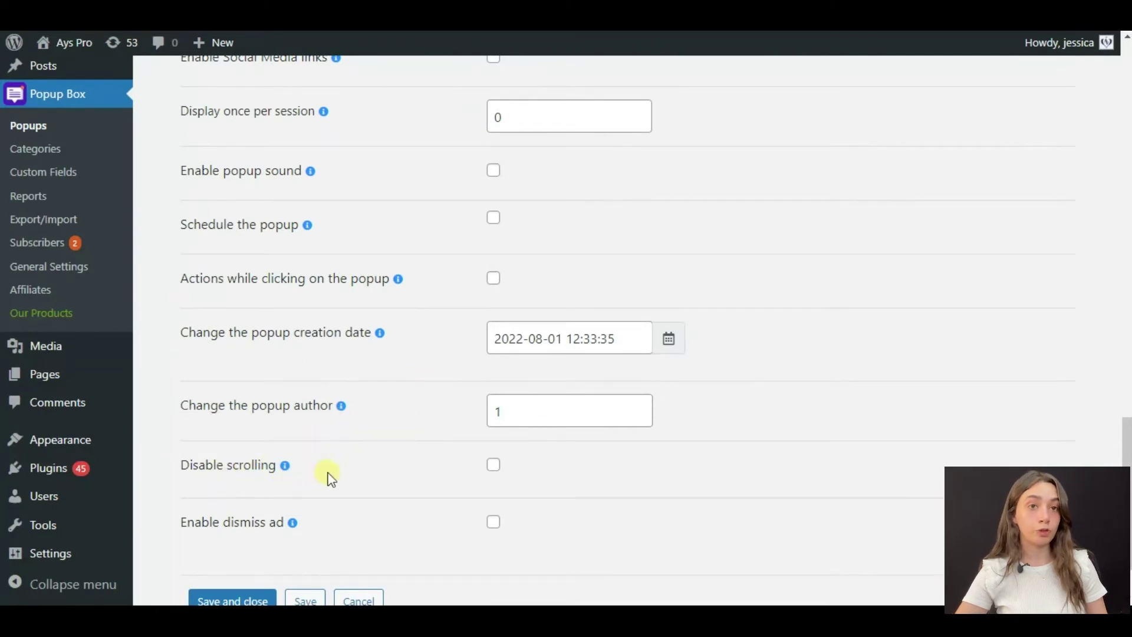
{"action": "scroll", "coordinate": [328, 472], "scroll_direction": "up", "scroll_amount": 8}
{"action": "scroll", "coordinate": [334, 470], "scroll_direction": "up", "scroll_amount": 5}
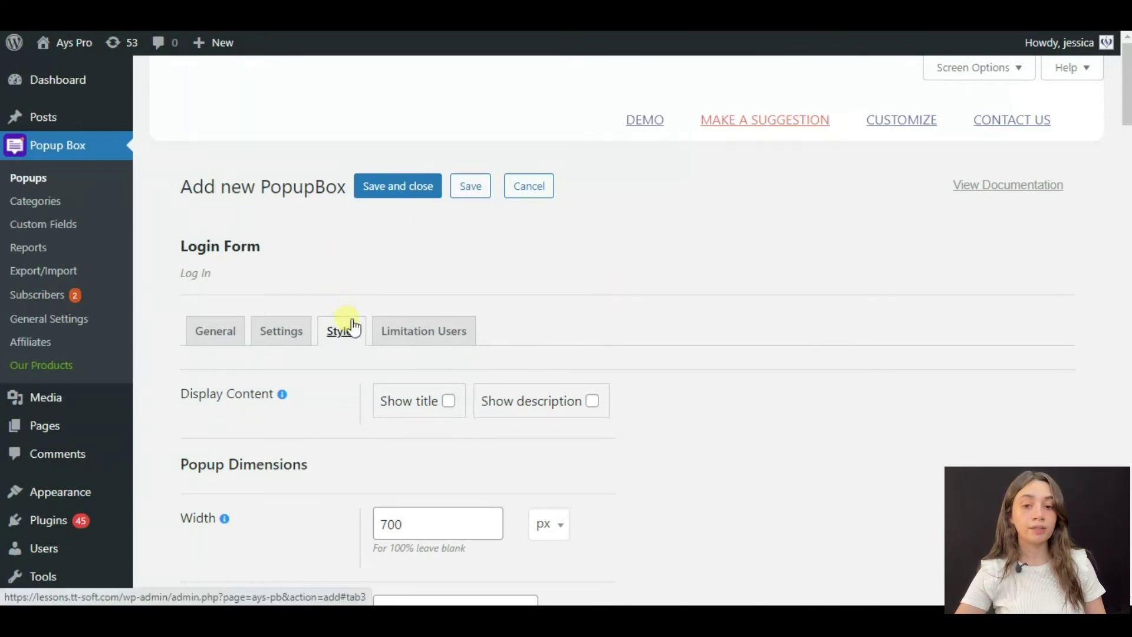
Tick Show description in Styles, then scroll down to Background Image
{"action": "scroll", "coordinate": [325, 416], "scroll_direction": "down", "scroll_amount": 1}
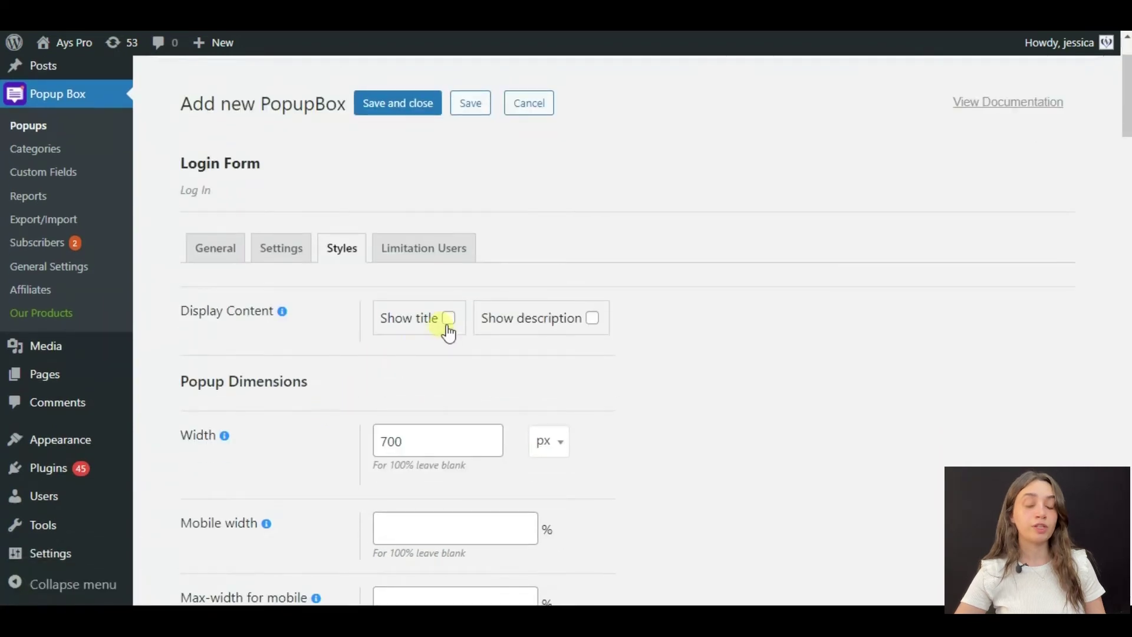
{"action": "left_click", "coordinate": [606, 317]}
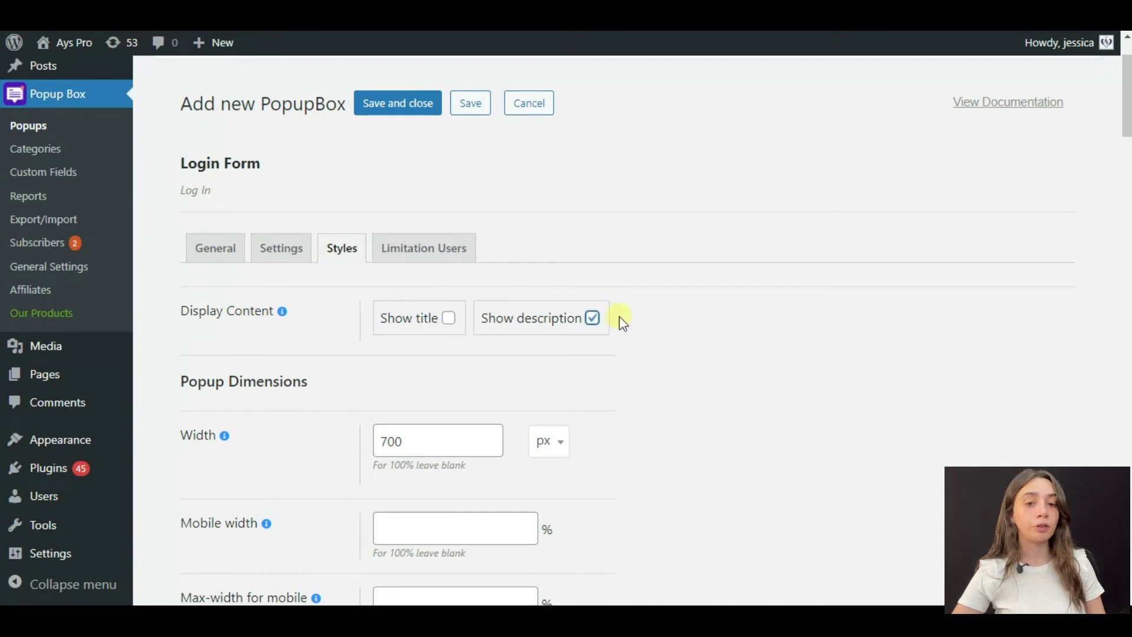
{"action": "scroll", "coordinate": [678, 323], "scroll_direction": "down", "scroll_amount": 1}
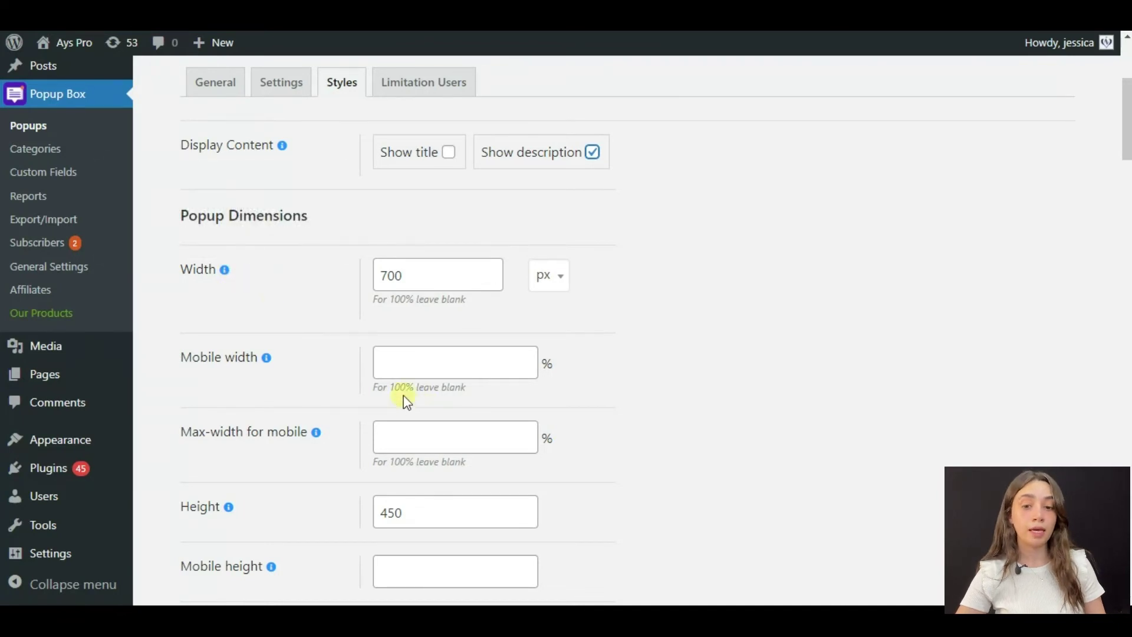
{"action": "scroll", "coordinate": [407, 403], "scroll_direction": "down", "scroll_amount": 4}
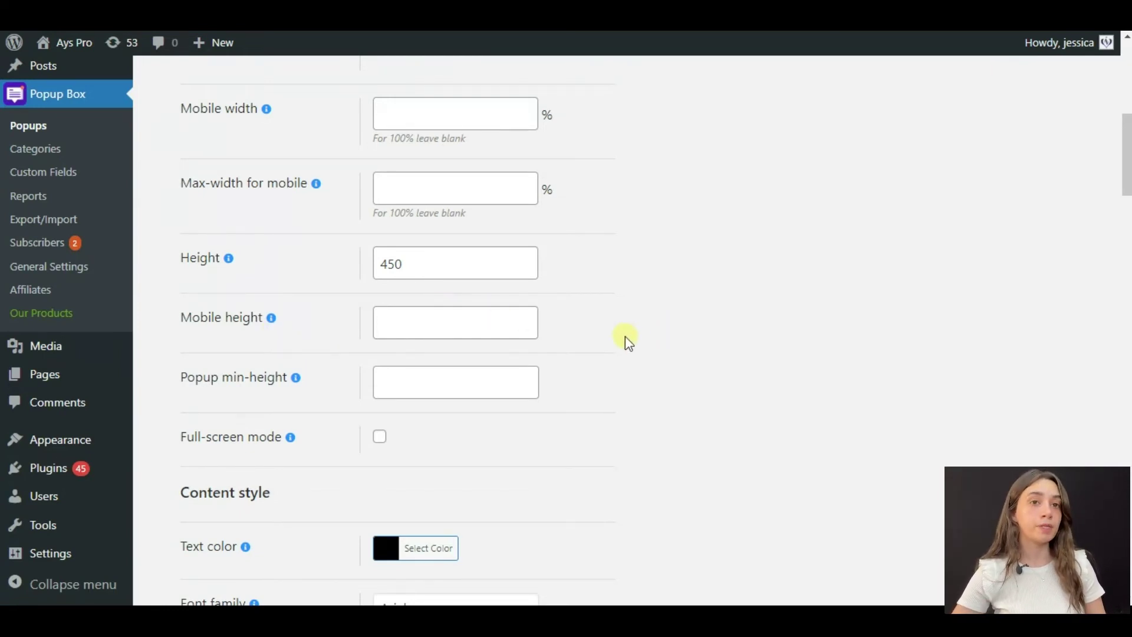
{"action": "scroll", "coordinate": [640, 295], "scroll_direction": "down", "scroll_amount": 5}
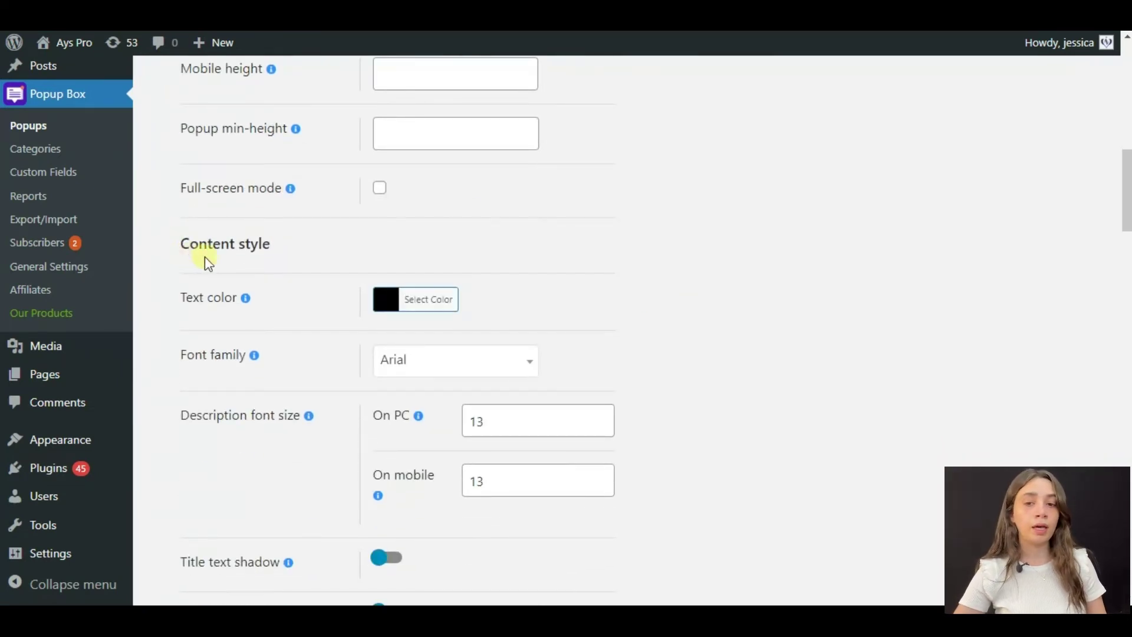
{"action": "scroll", "coordinate": [274, 262], "scroll_direction": "down", "scroll_amount": 3}
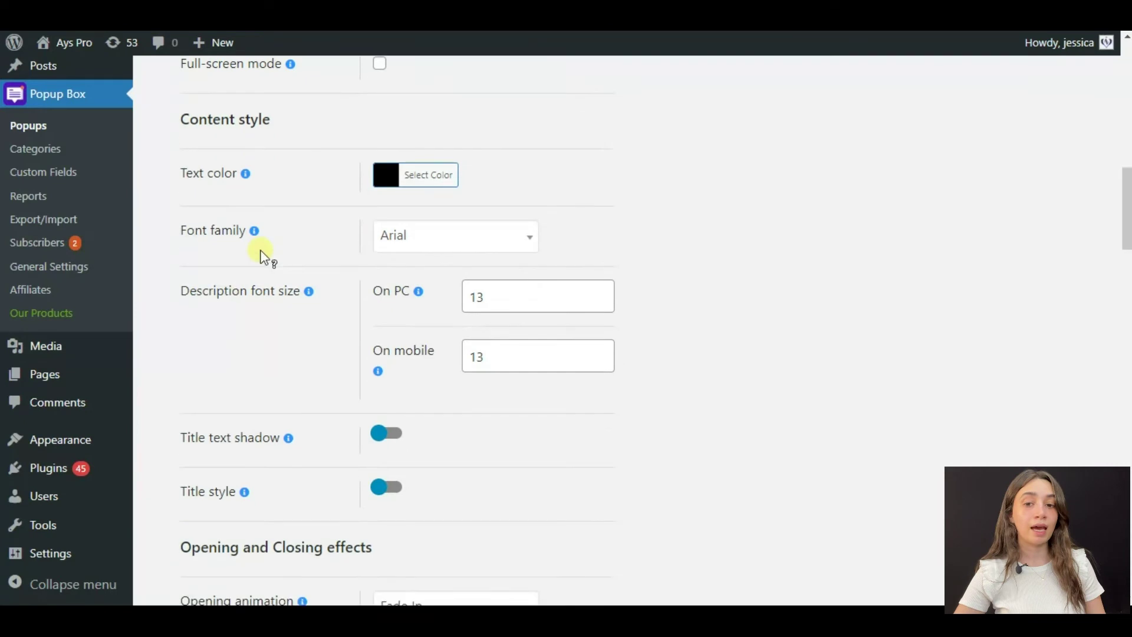
{"action": "scroll", "coordinate": [274, 261], "scroll_direction": "down", "scroll_amount": 3}
{"action": "scroll", "coordinate": [272, 257], "scroll_direction": "down", "scroll_amount": 4}
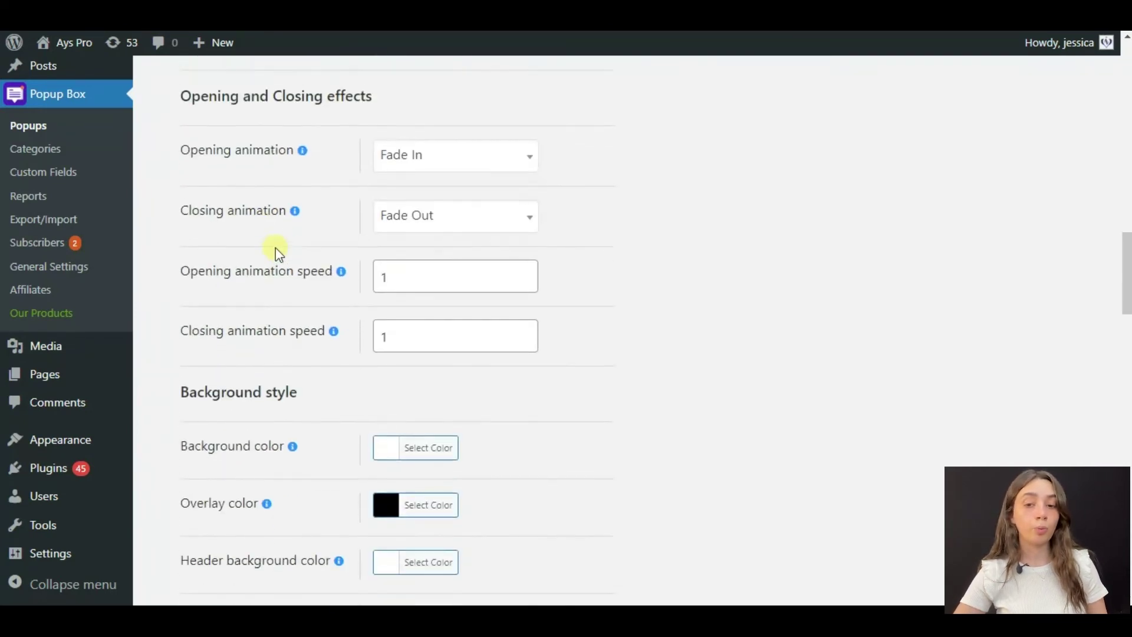
{"action": "scroll", "coordinate": [329, 197], "scroll_direction": "down", "scroll_amount": 7}
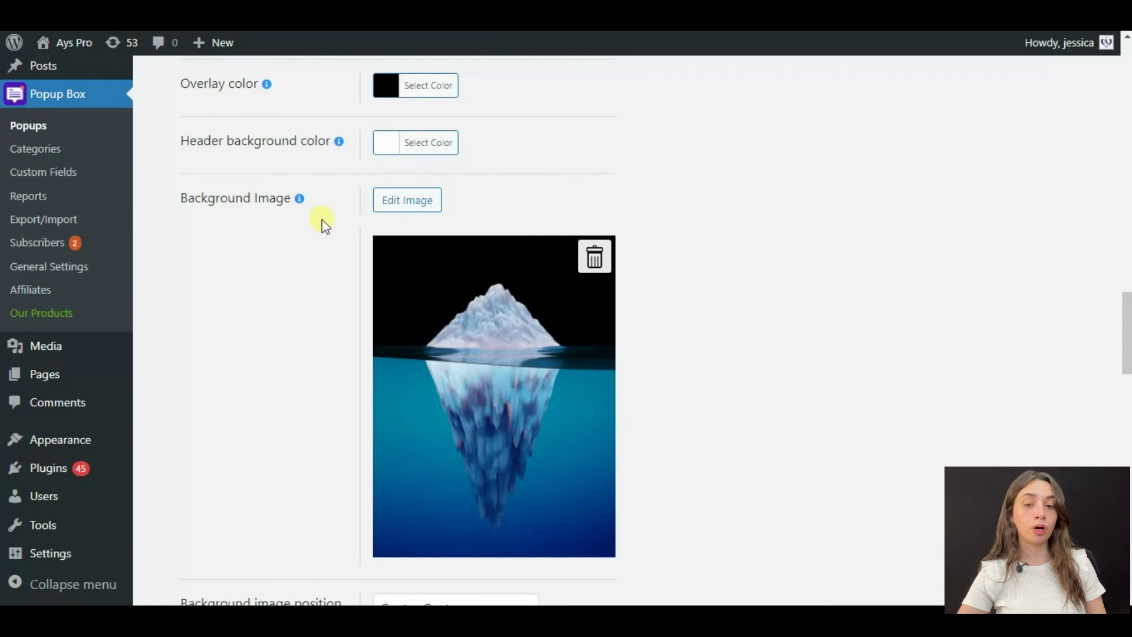
Swap the iceberg background image for Join-Us.png from the Media Library
{"action": "left_click", "coordinate": [409, 201]}
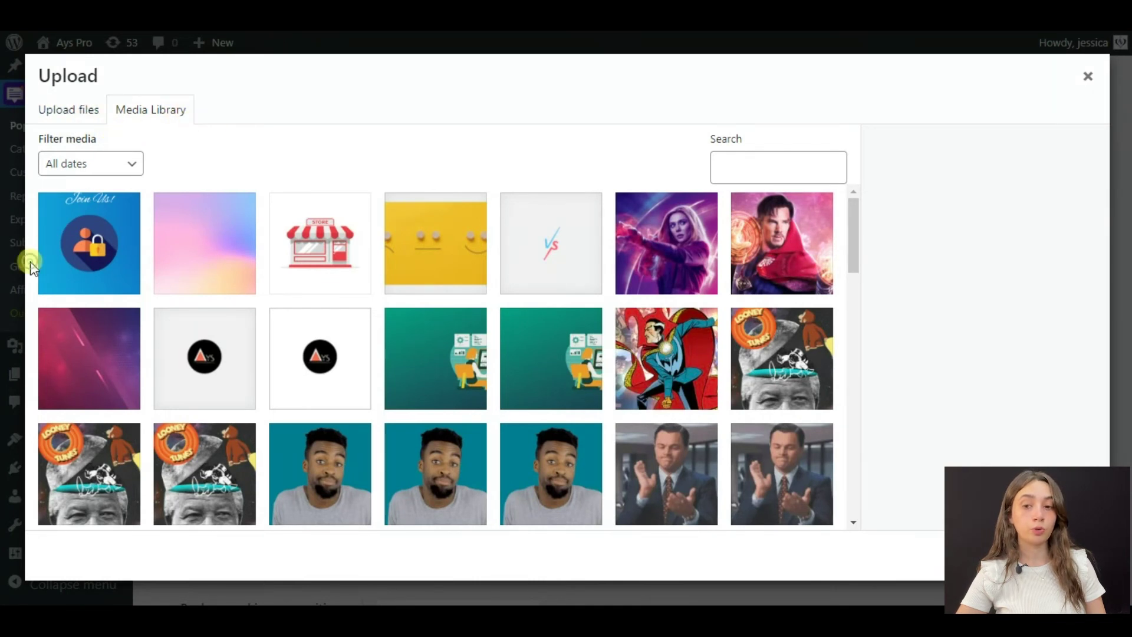
{"action": "left_click", "coordinate": [66, 241]}
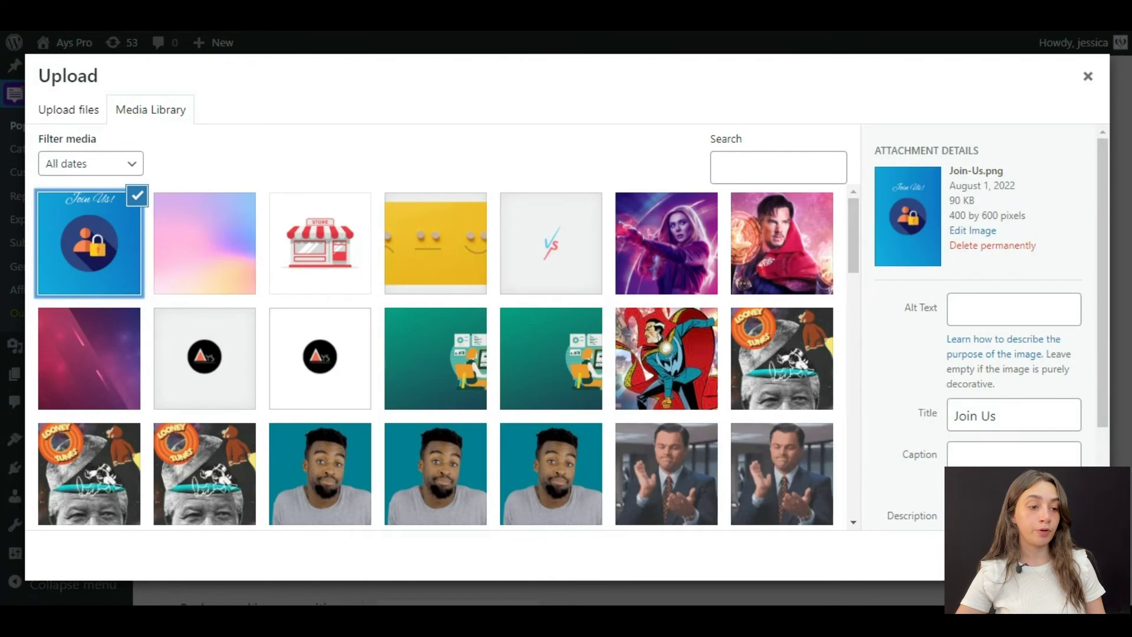
{"action": "left_click", "coordinate": [1061, 557]}
{"action": "scroll", "coordinate": [512, 346], "scroll_direction": "down", "scroll_amount": 4}
{"action": "scroll", "coordinate": [721, 346], "scroll_direction": "down", "scroll_amount": 8}
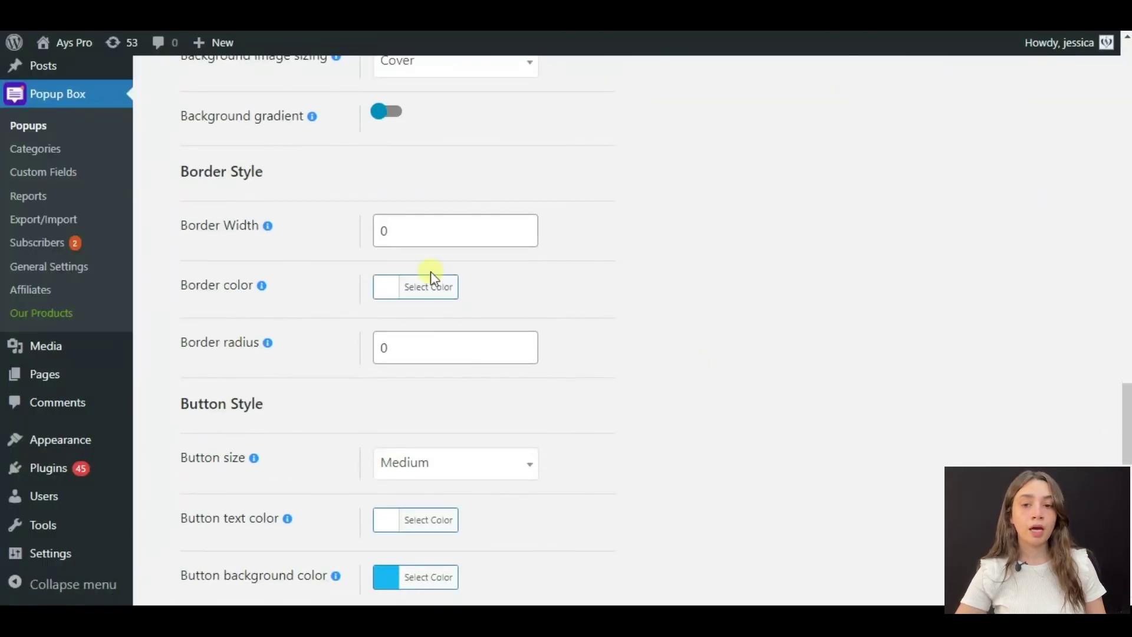
{"action": "scroll", "coordinate": [218, 330], "scroll_direction": "down", "scroll_amount": 10}
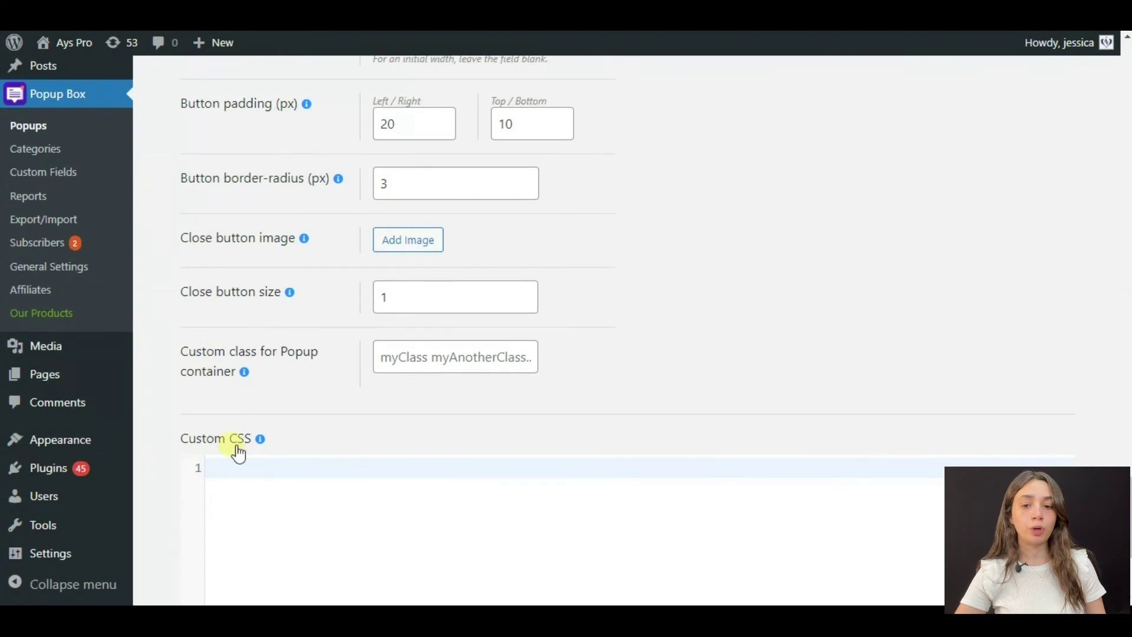
{"action": "scroll", "coordinate": [278, 458], "scroll_direction": "down", "scroll_amount": 3}
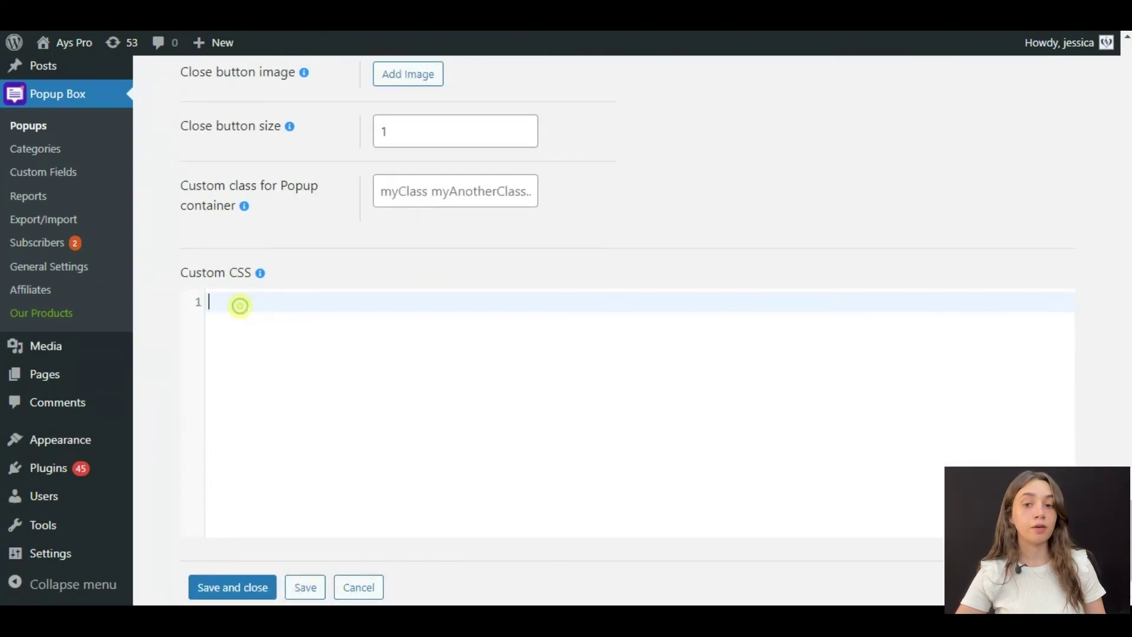